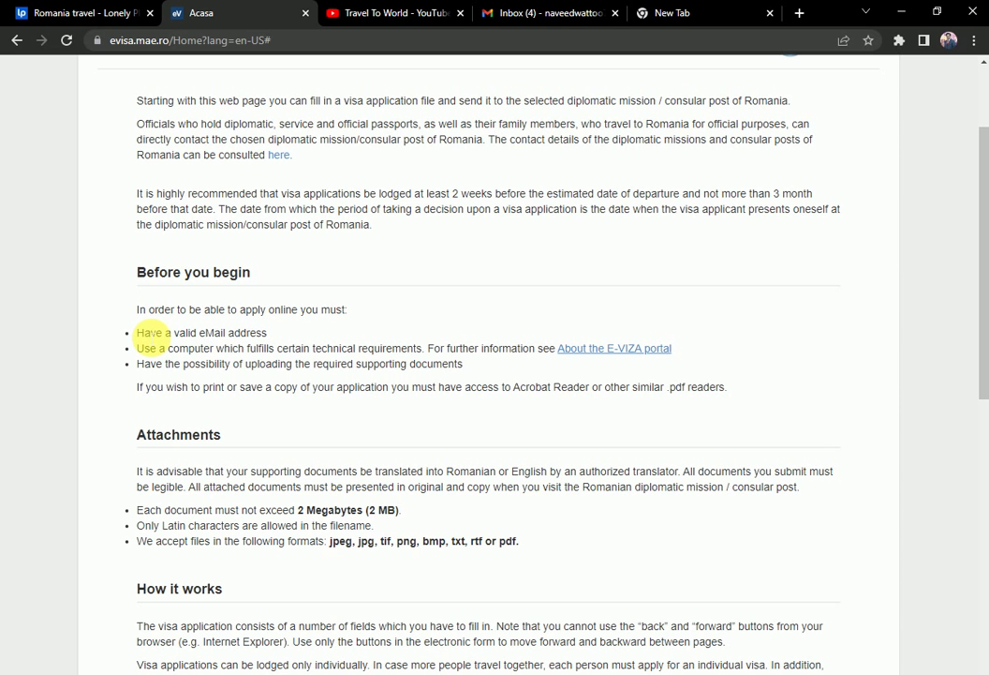
Review the online application prerequisites and the accepted size, filename and file formats for attachments
{"action": "scroll", "coordinate": [152, 333], "scroll_direction": "down", "scroll_amount": 3}
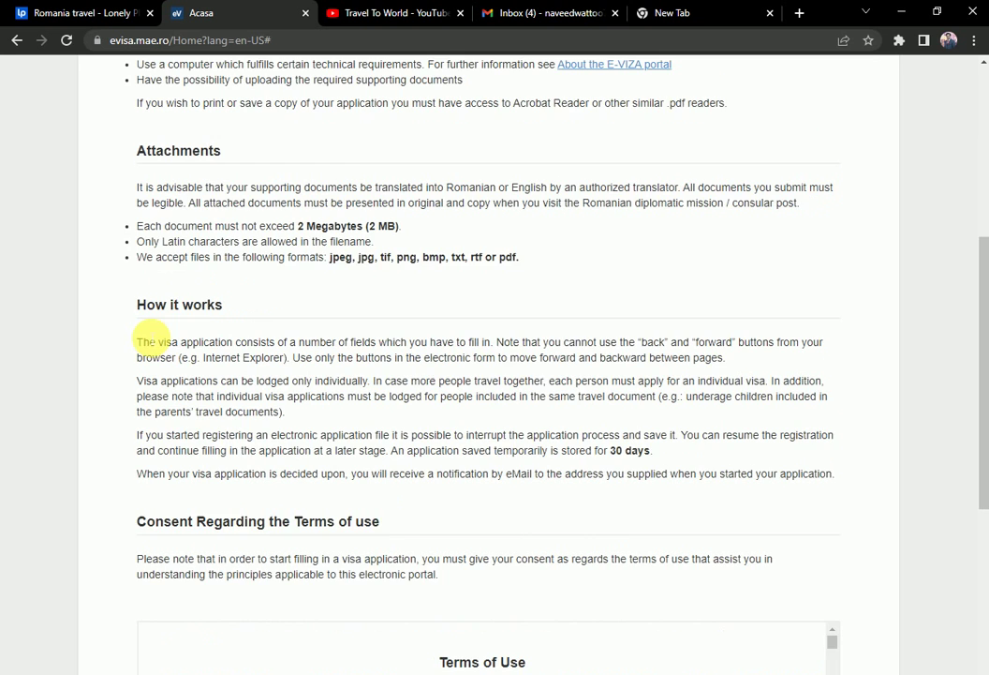
{"action": "scroll", "coordinate": [153, 336], "scroll_direction": "up", "scroll_amount": 2}
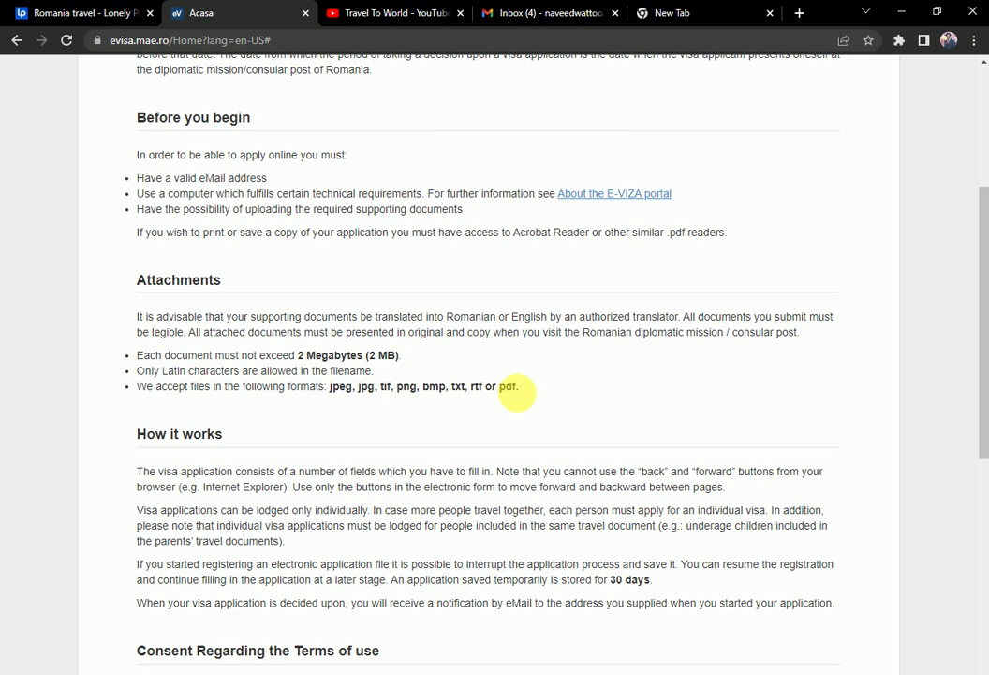
{"action": "double_click", "coordinate": [509, 388]}
{"action": "left_click_drag", "start_coordinate": [510, 393], "coordinate": [341, 393]}
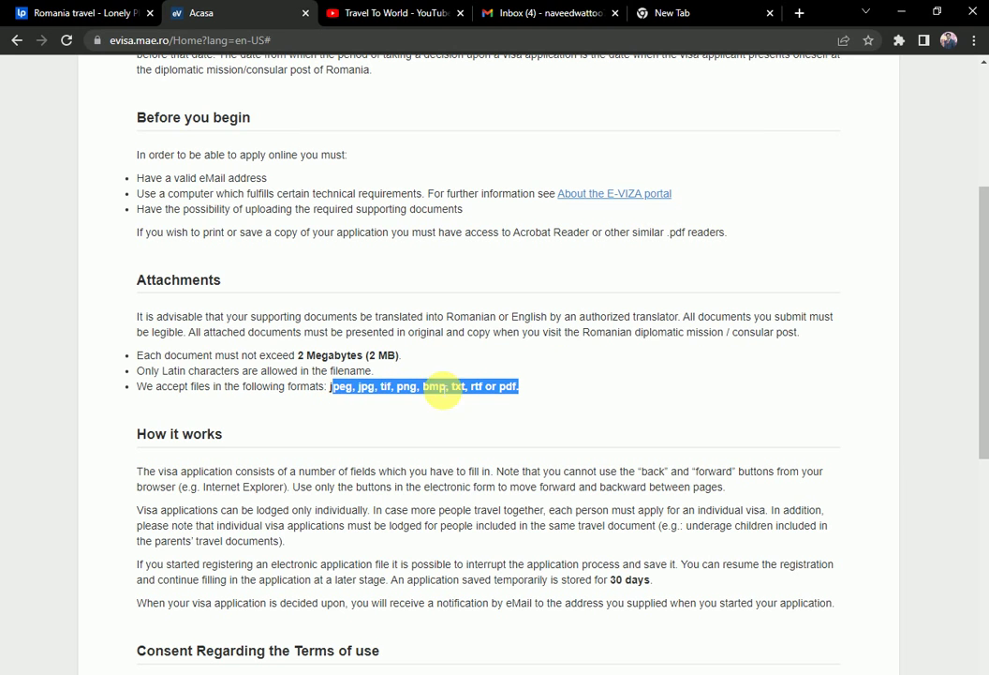
{"action": "left_click", "coordinate": [501, 394]}
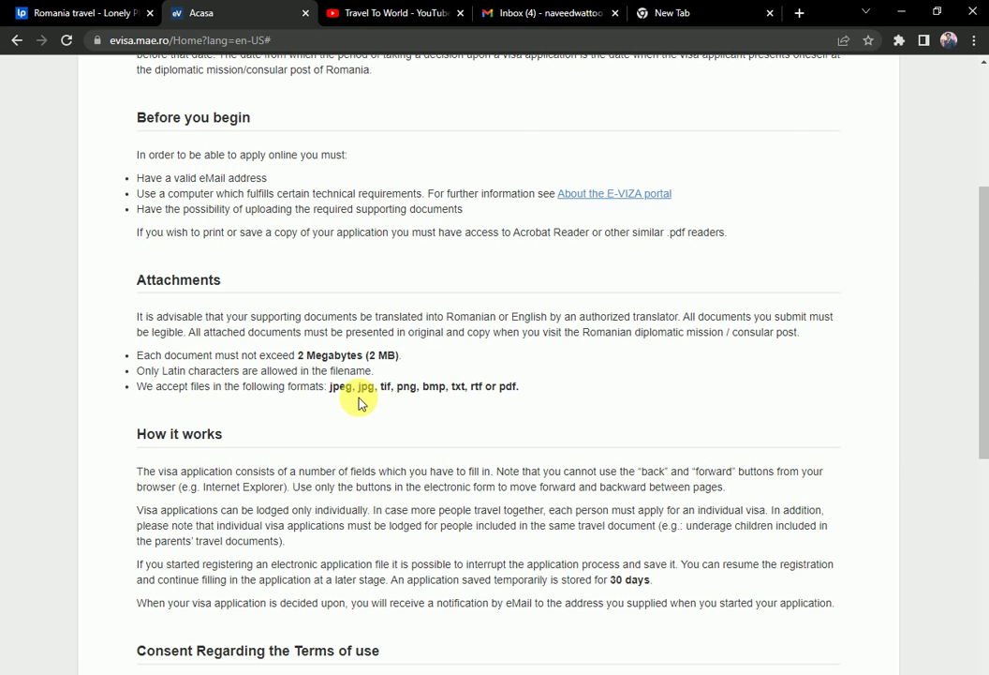
{"action": "scroll", "coordinate": [362, 401], "scroll_direction": "down", "scroll_amount": 3}
{"action": "scroll", "coordinate": [454, 390], "scroll_direction": "up", "scroll_amount": 3}
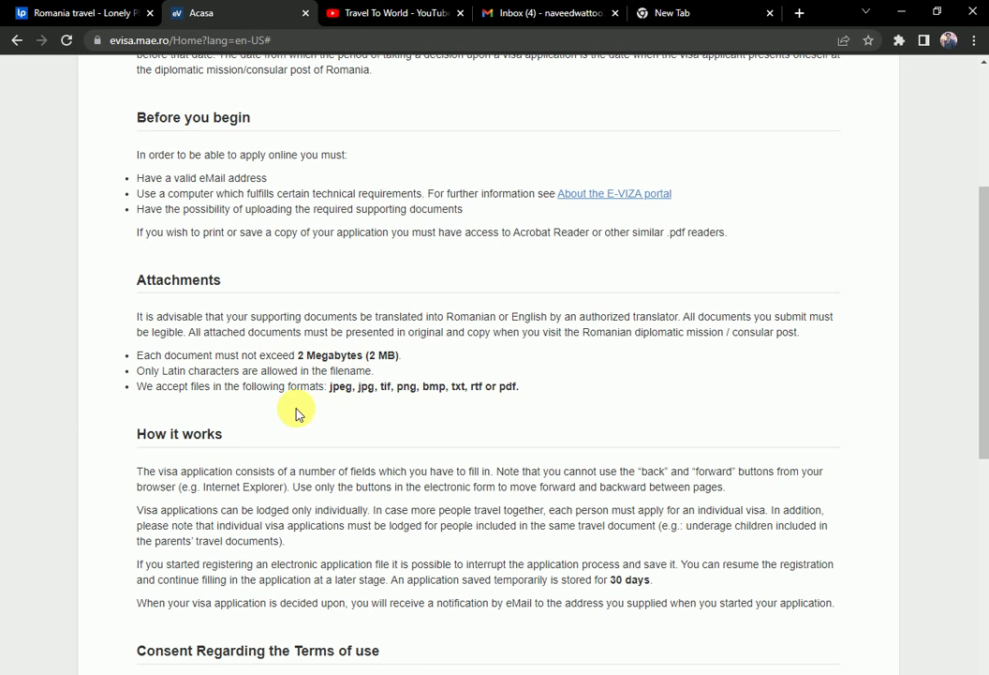
Read through the Terms of Use, consent to them and to personal data processing, and proceed to the authentication page
{"action": "scroll", "coordinate": [112, 374], "scroll_direction": "down", "scroll_amount": 5}
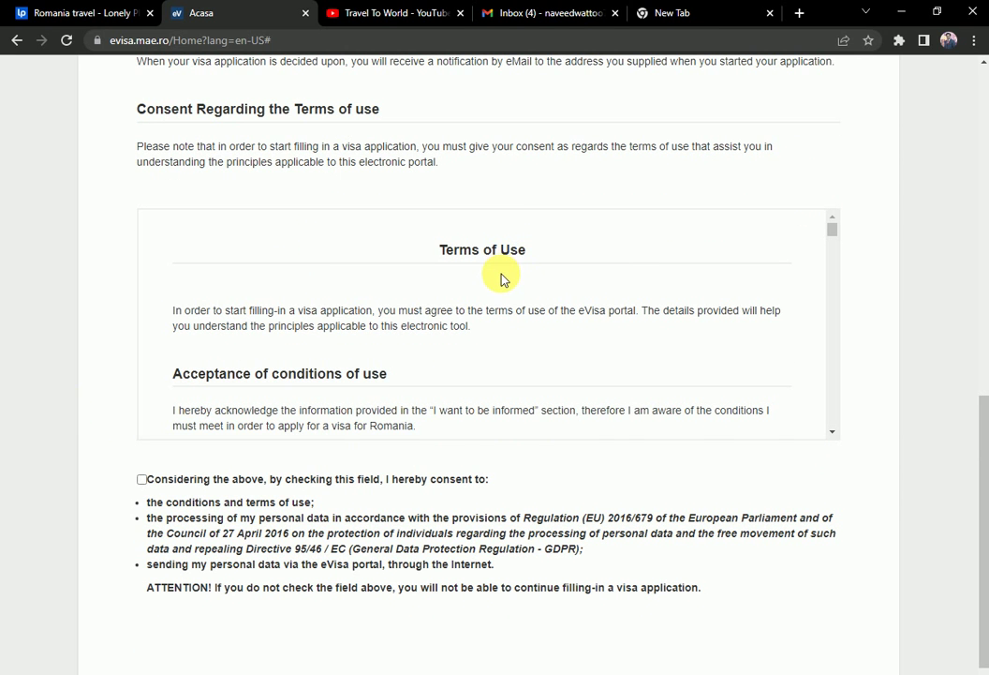
{"action": "scroll", "coordinate": [503, 280], "scroll_direction": "down", "scroll_amount": 5}
{"action": "scroll", "coordinate": [503, 275], "scroll_direction": "down", "scroll_amount": 5}
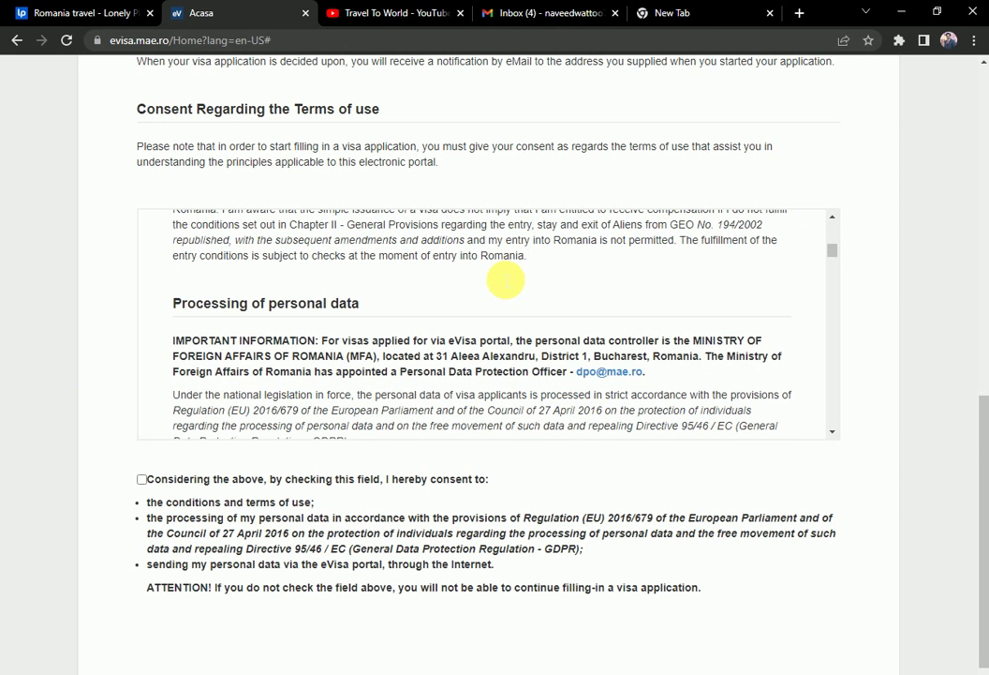
{"action": "scroll", "coordinate": [503, 280], "scroll_direction": "down", "scroll_amount": 5}
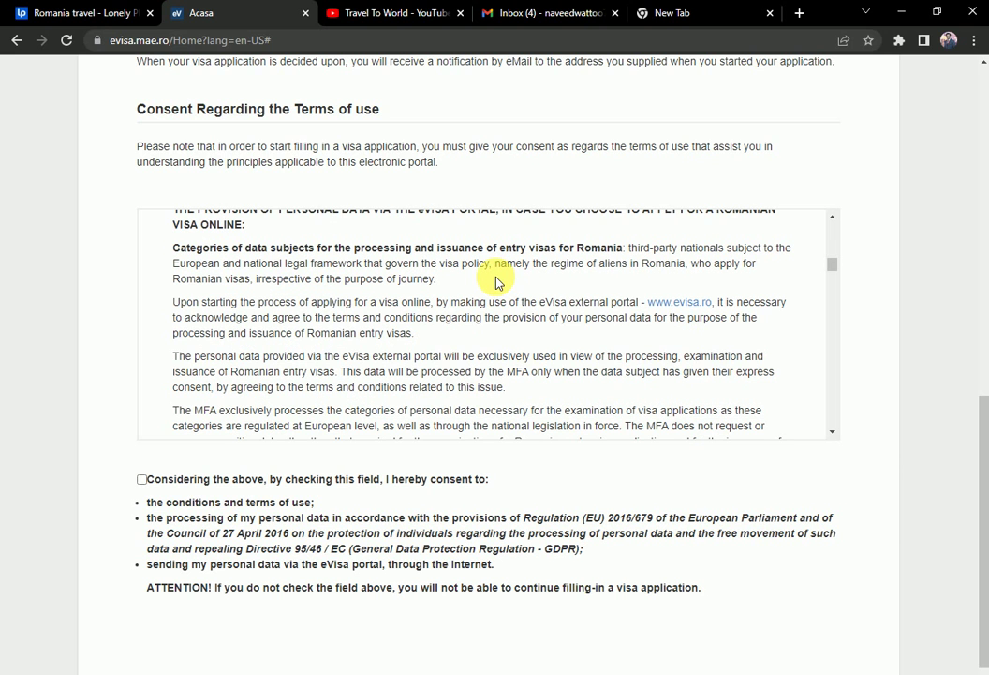
{"action": "scroll", "coordinate": [497, 283], "scroll_direction": "down", "scroll_amount": 3}
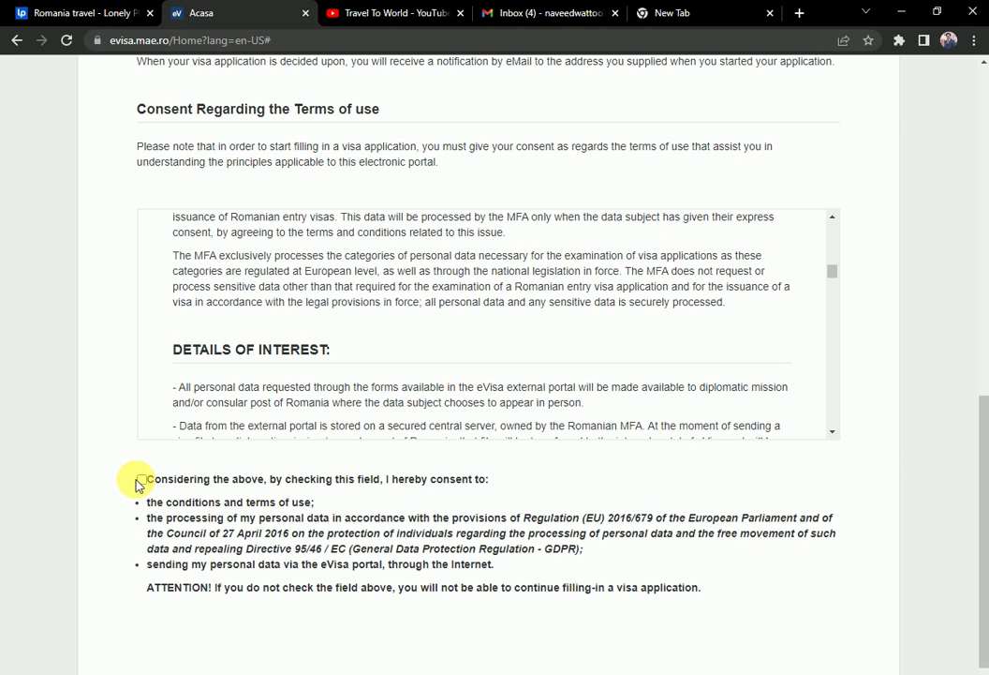
{"action": "left_click", "coordinate": [141, 480]}
{"action": "scroll", "coordinate": [314, 473], "scroll_direction": "down", "scroll_amount": 2}
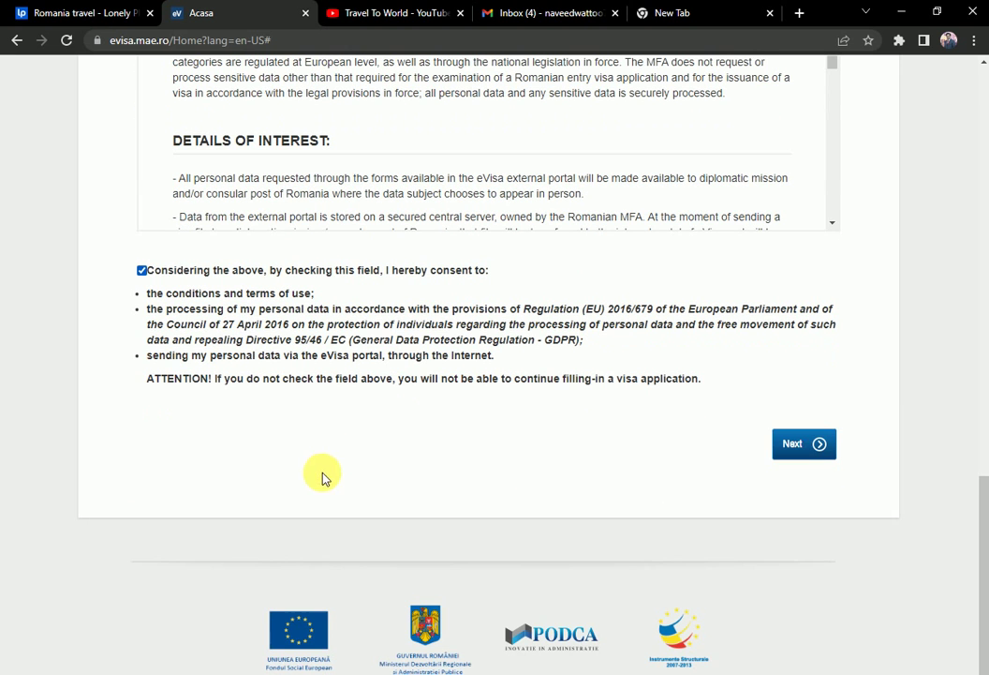
{"action": "left_click", "coordinate": [808, 443]}
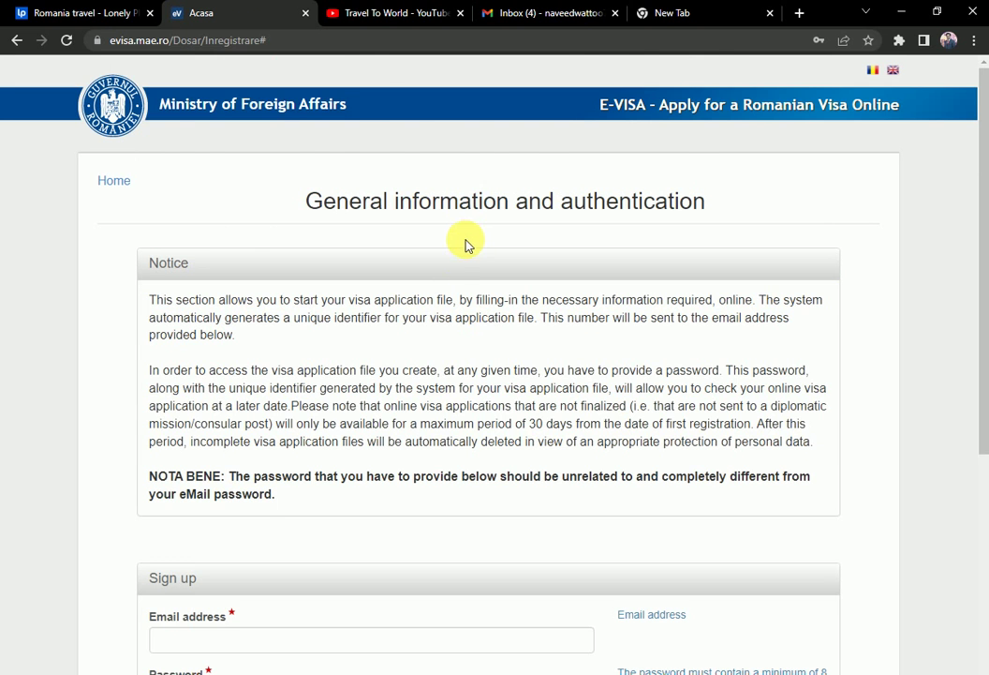
Examine the required sign-up fields for email address, password, password confirmation and image text
{"action": "scroll", "coordinate": [467, 244], "scroll_direction": "down", "scroll_amount": 5}
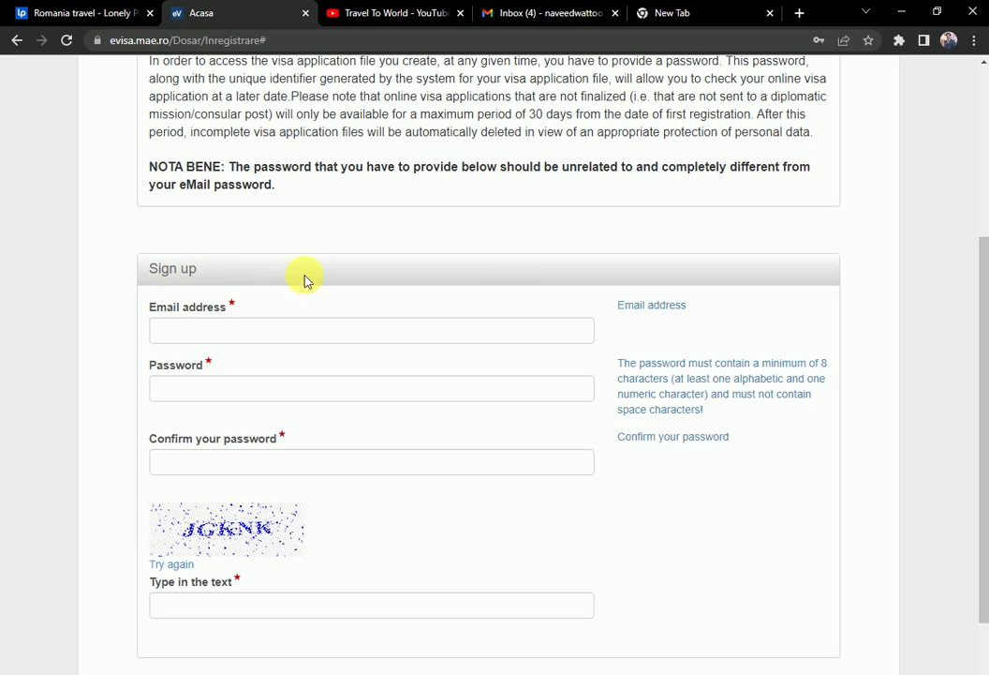
{"action": "left_click", "coordinate": [269, 336]}
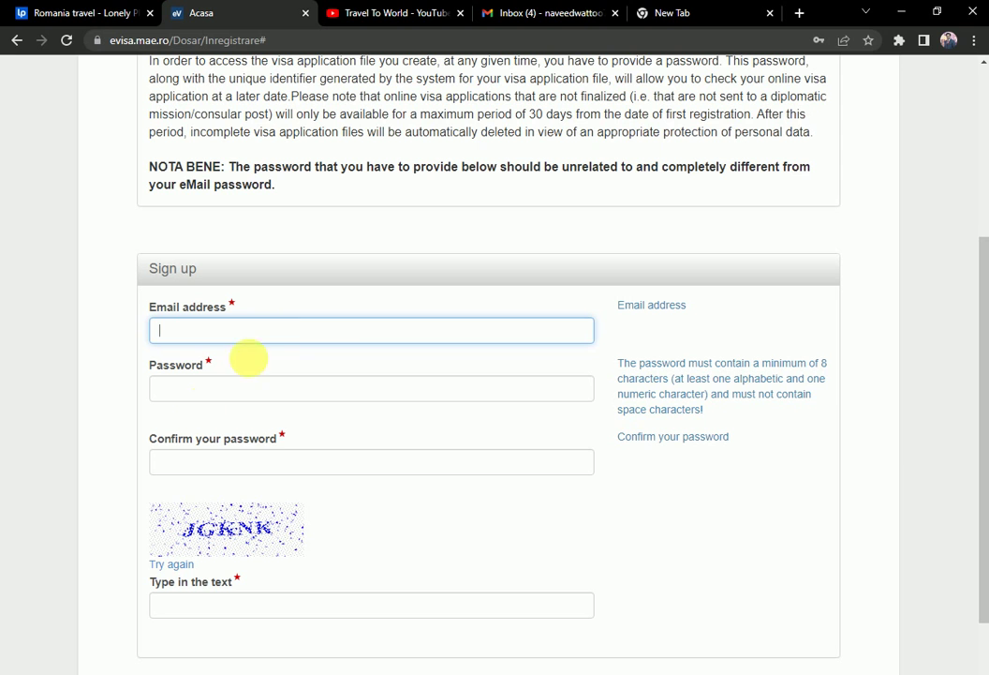
{"action": "left_click", "coordinate": [210, 394]}
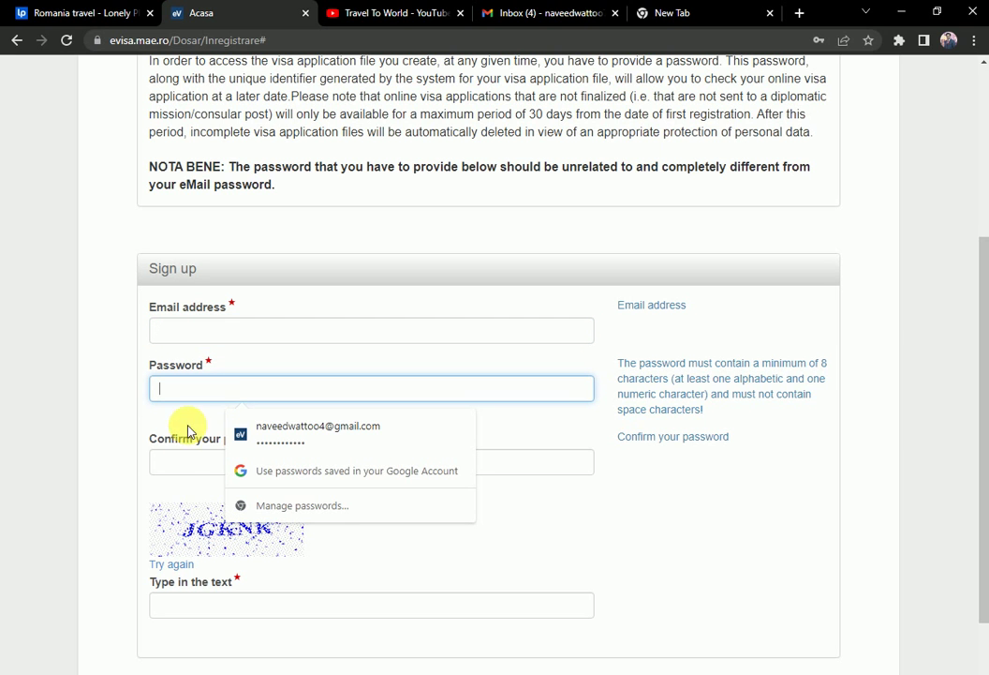
{"action": "left_click", "coordinate": [178, 459]}
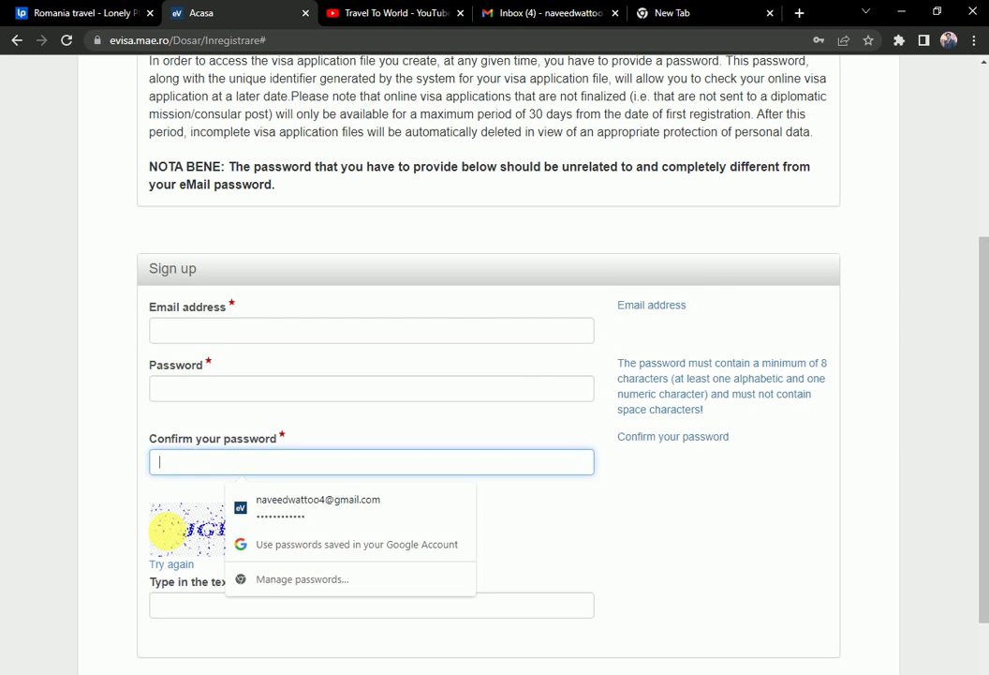
{"action": "scroll", "coordinate": [166, 530], "scroll_direction": "down", "scroll_amount": 4}
{"action": "left_click", "coordinate": [201, 382]}
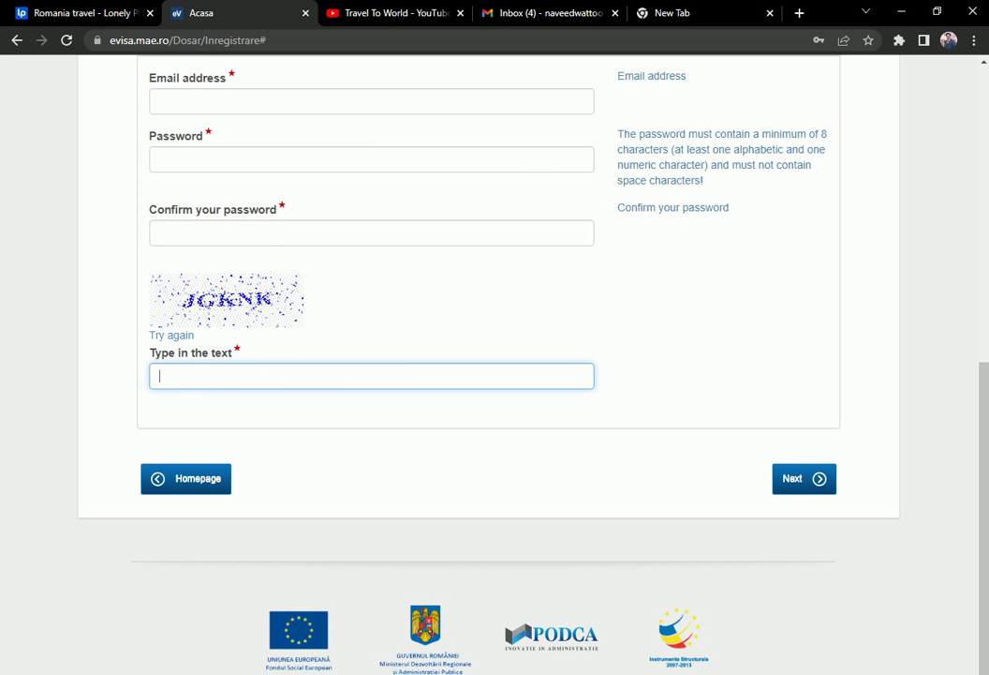
{"action": "scroll", "coordinate": [376, 441], "scroll_direction": "up", "scroll_amount": 3}
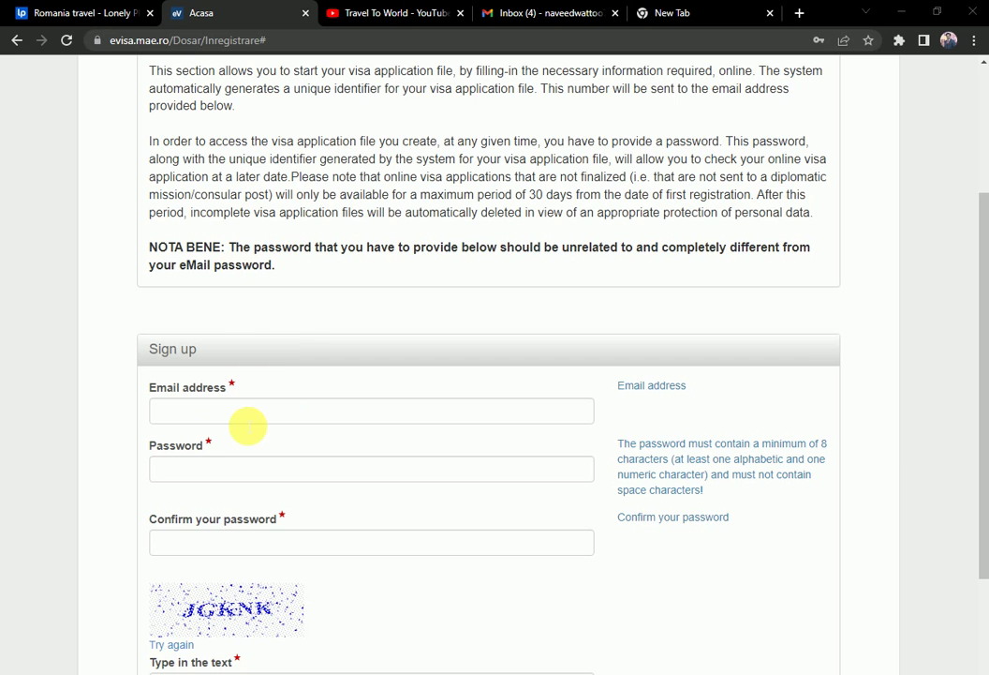
{"action": "scroll", "coordinate": [247, 426], "scroll_direction": "down", "scroll_amount": 2}
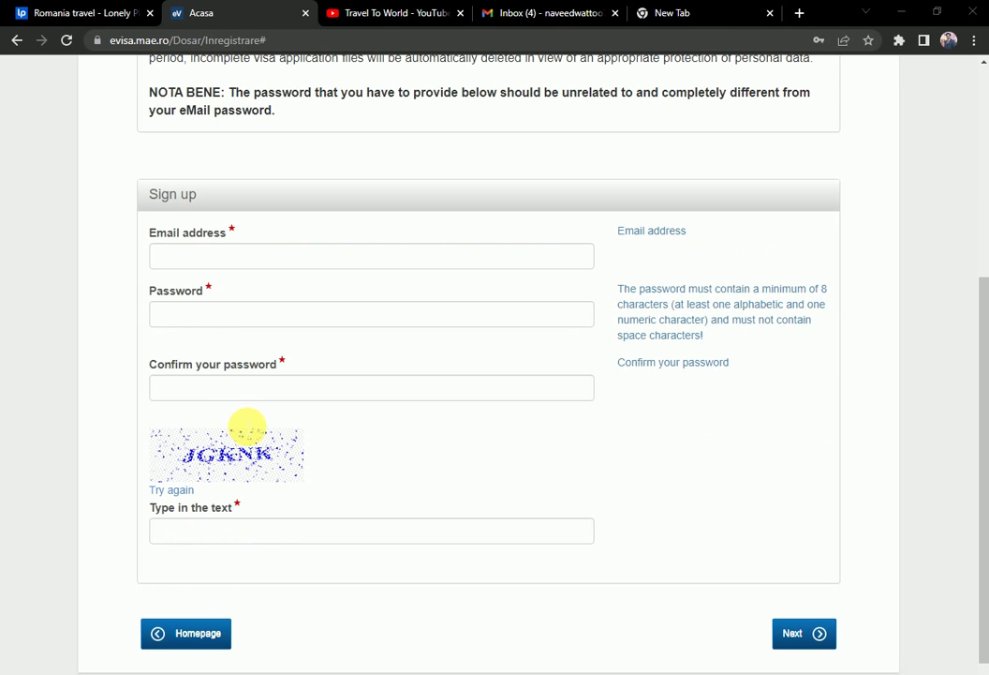
Fill in the sign-up form with the applicant's email address, the password and its confirmation, and the captcha text, and submit it
{"action": "left_click", "coordinate": [208, 254]}
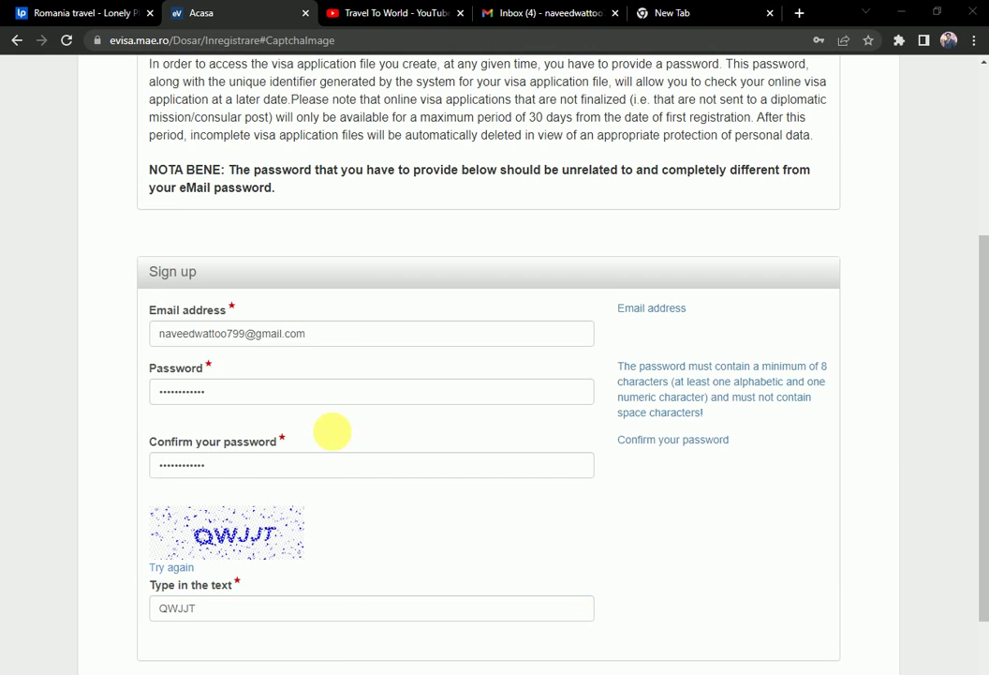
{"action": "scroll", "coordinate": [332, 339], "scroll_direction": "down", "scroll_amount": 3}
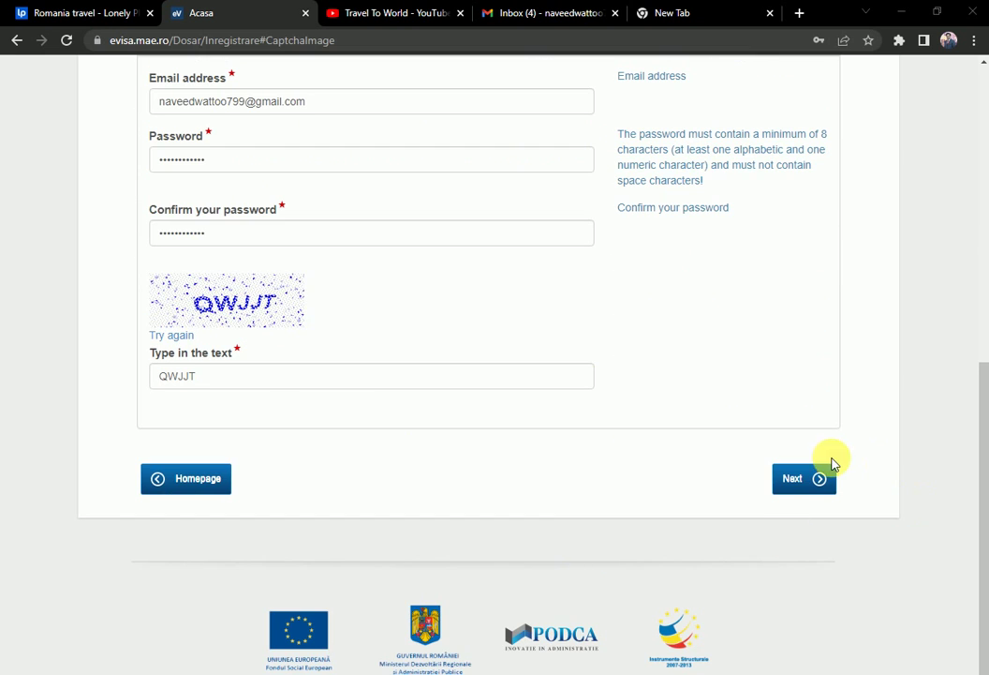
{"action": "left_click", "coordinate": [799, 480]}
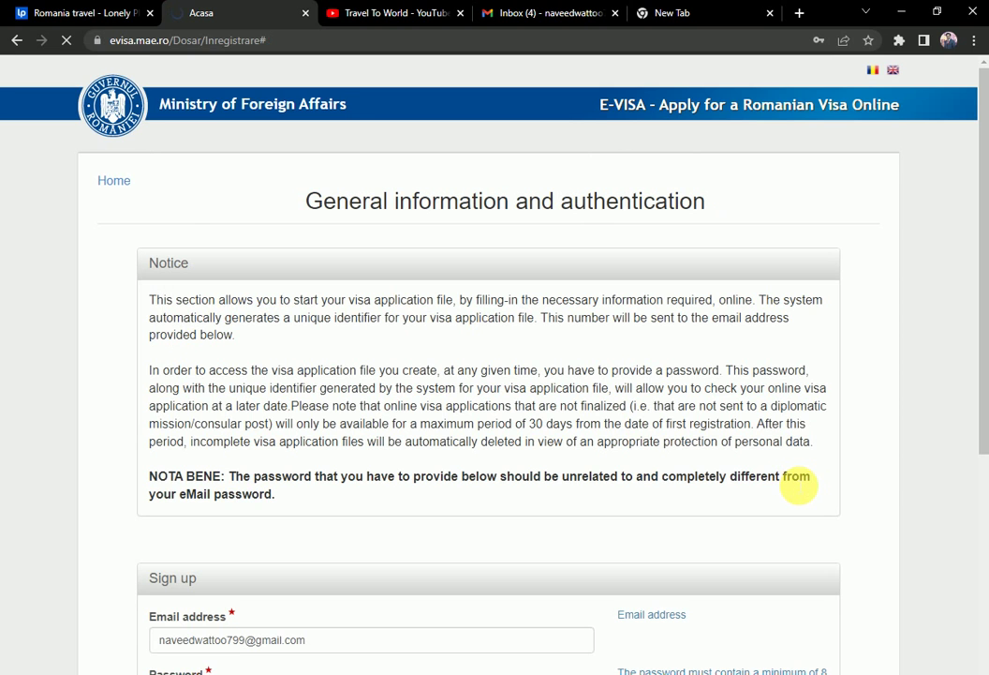
{"action": "scroll", "coordinate": [729, 465], "scroll_direction": "down", "scroll_amount": 5}
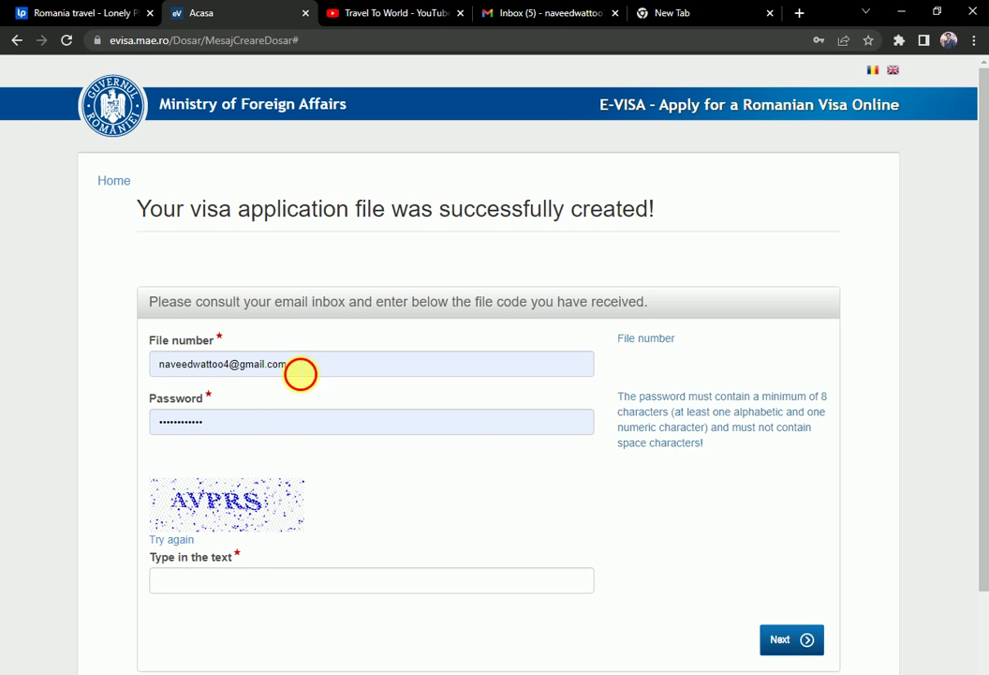
Switch to Gmail, open the newest visa application email from MAE and copy the file code from its subject
{"action": "left_click", "coordinate": [296, 373]}
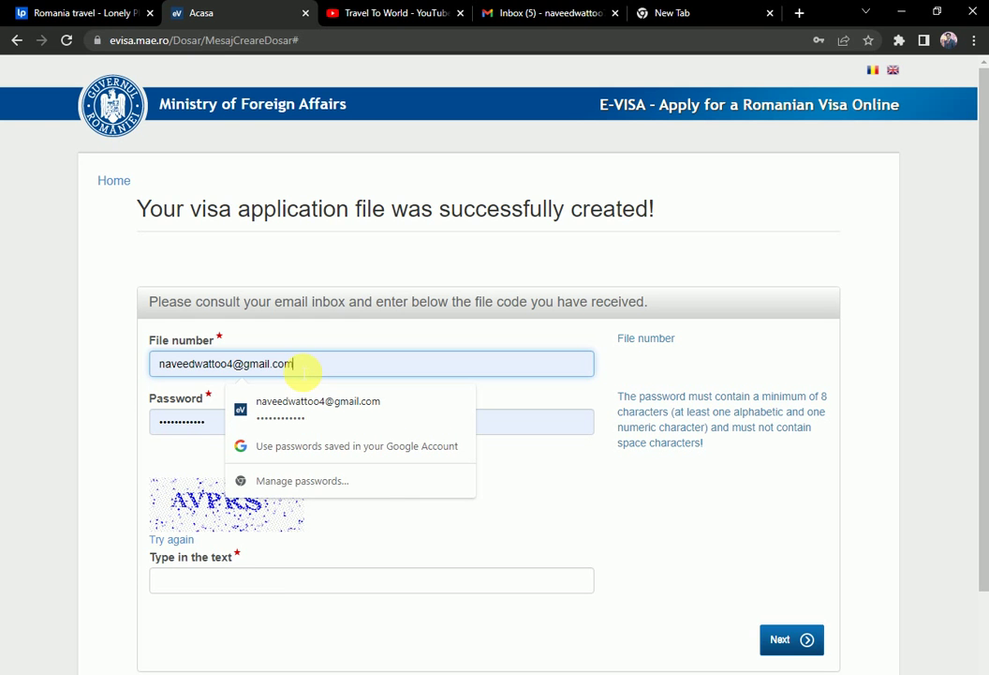
{"action": "left_click", "coordinate": [529, 13]}
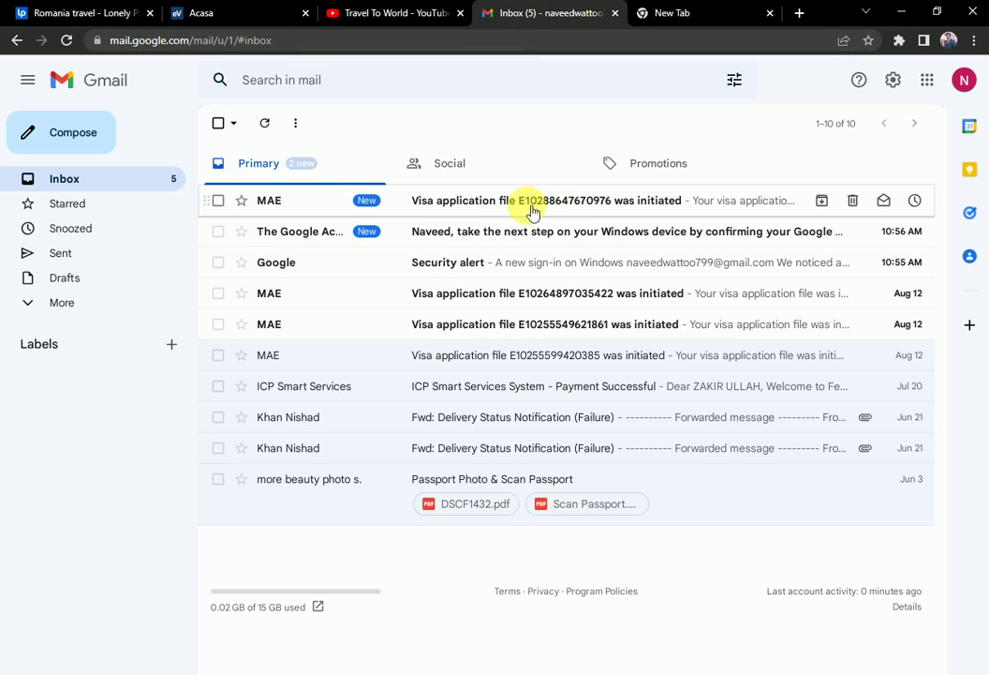
{"action": "left_click", "coordinate": [530, 208]}
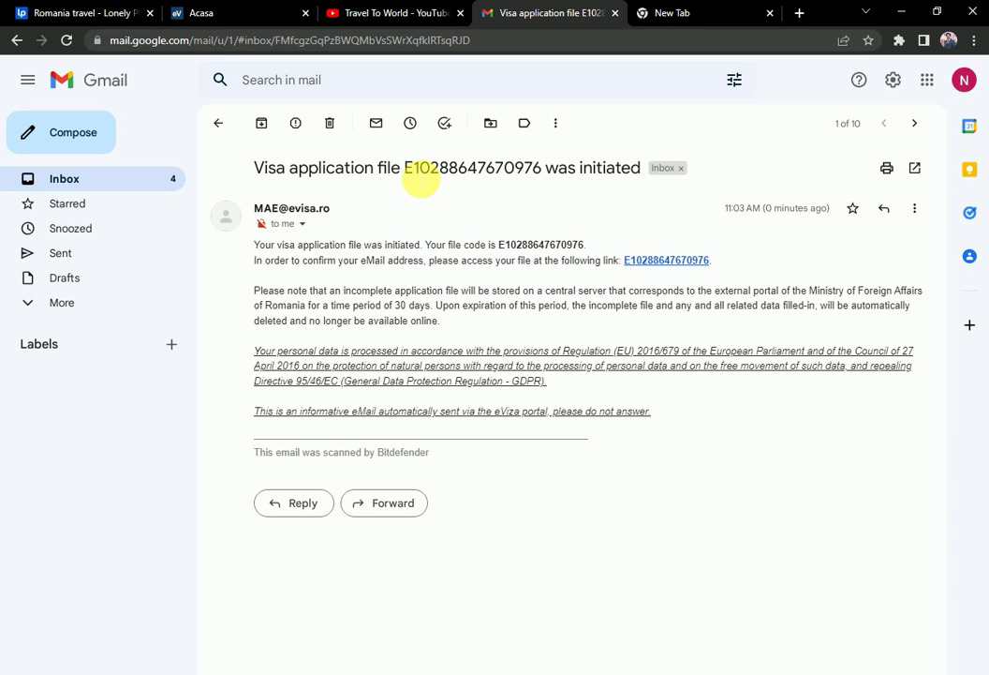
{"action": "left_click_drag", "start_coordinate": [405, 172], "coordinate": [551, 171]}
{"action": "right_click", "coordinate": [503, 172]}
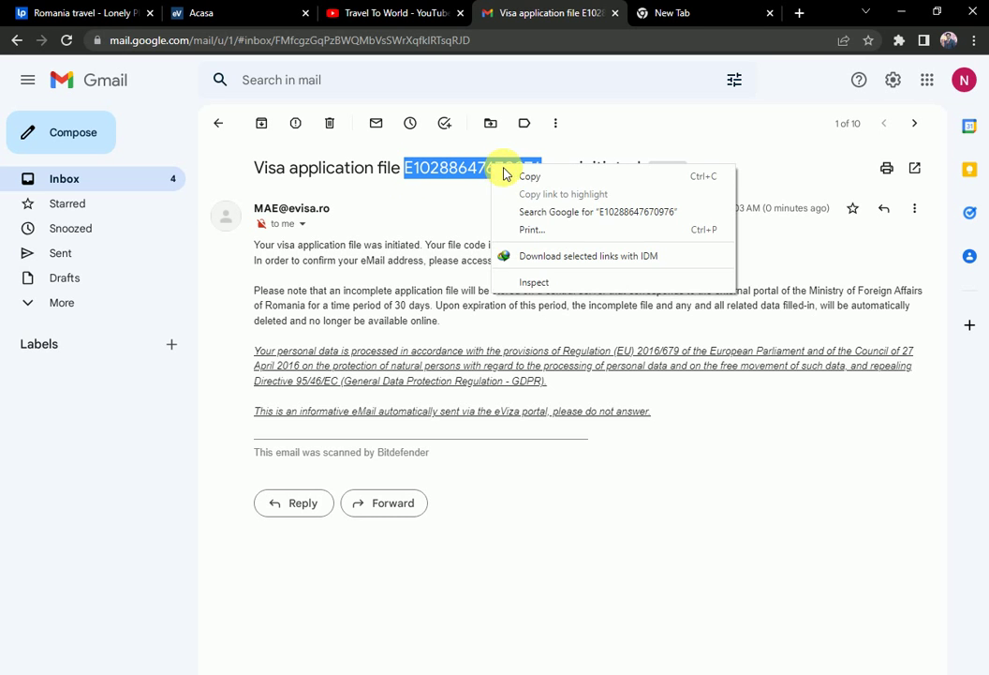
{"action": "left_click", "coordinate": [524, 177]}
Back on the eVisa page, replace the autofilled file number with the copied file code, and enter the account password and captcha text
{"action": "left_click", "coordinate": [249, 9]}
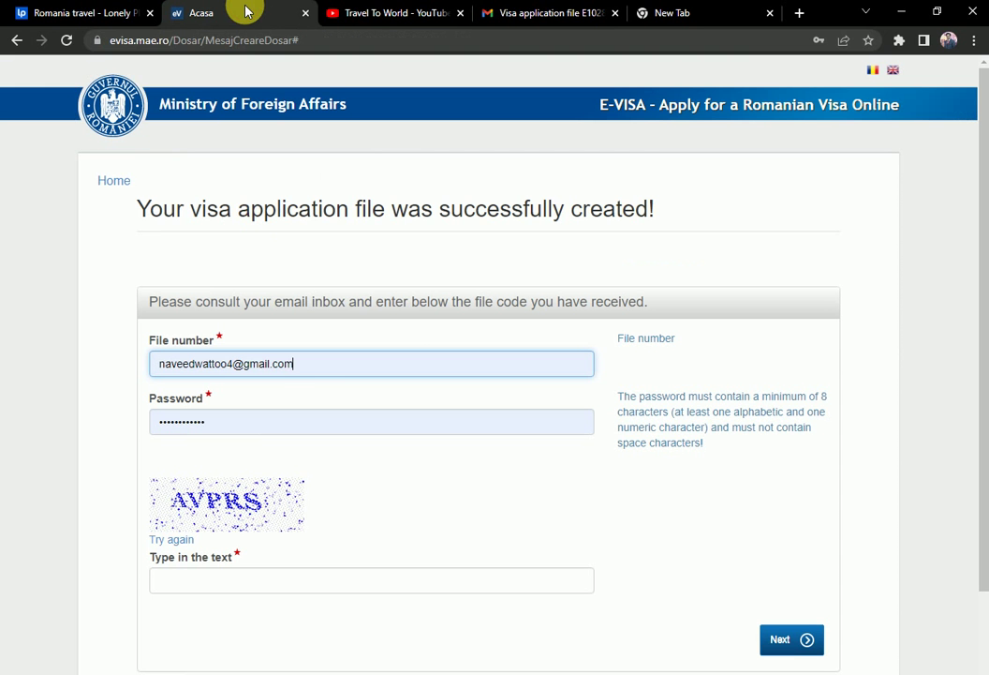
{"action": "left_click_drag", "start_coordinate": [328, 374], "coordinate": [106, 360]}
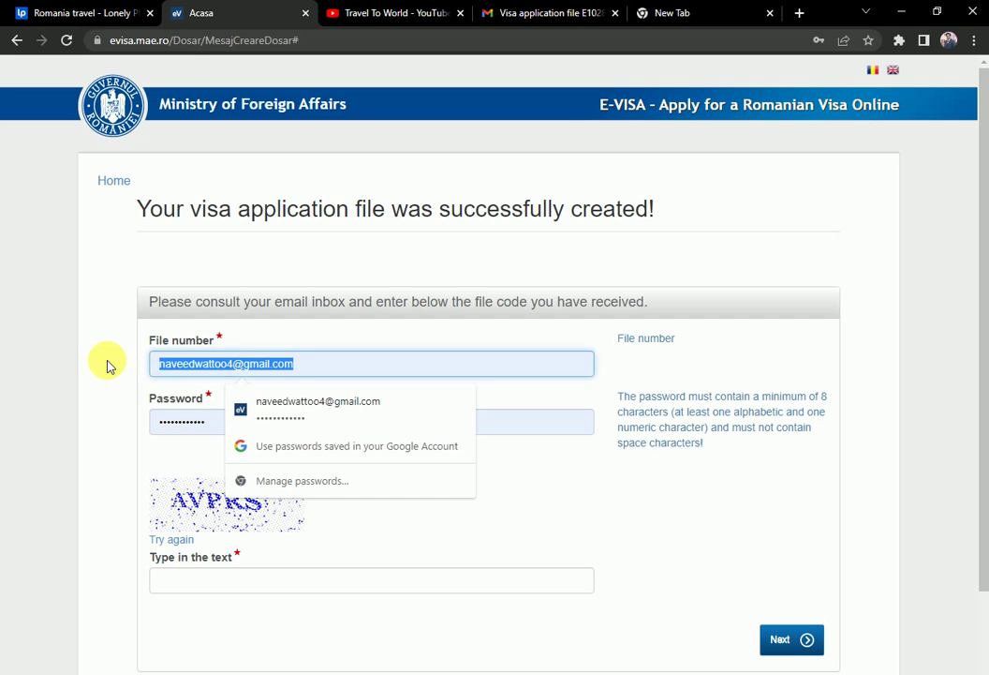
{"action": "key", "text": "BackSpace"}
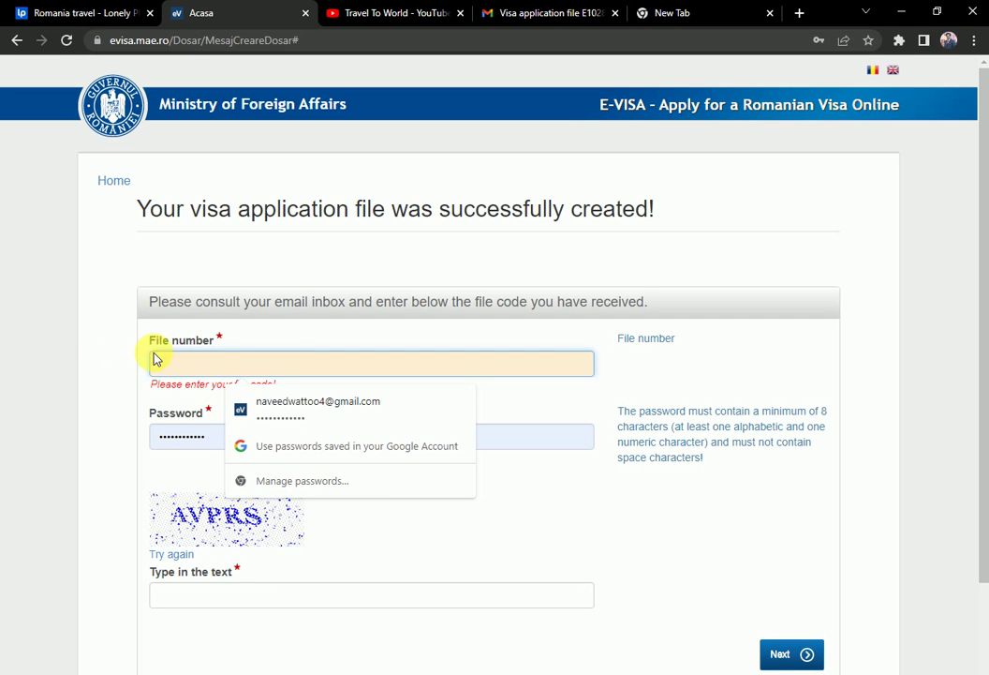
{"action": "right_click", "coordinate": [228, 373]}
{"action": "left_click", "coordinate": [265, 465]}
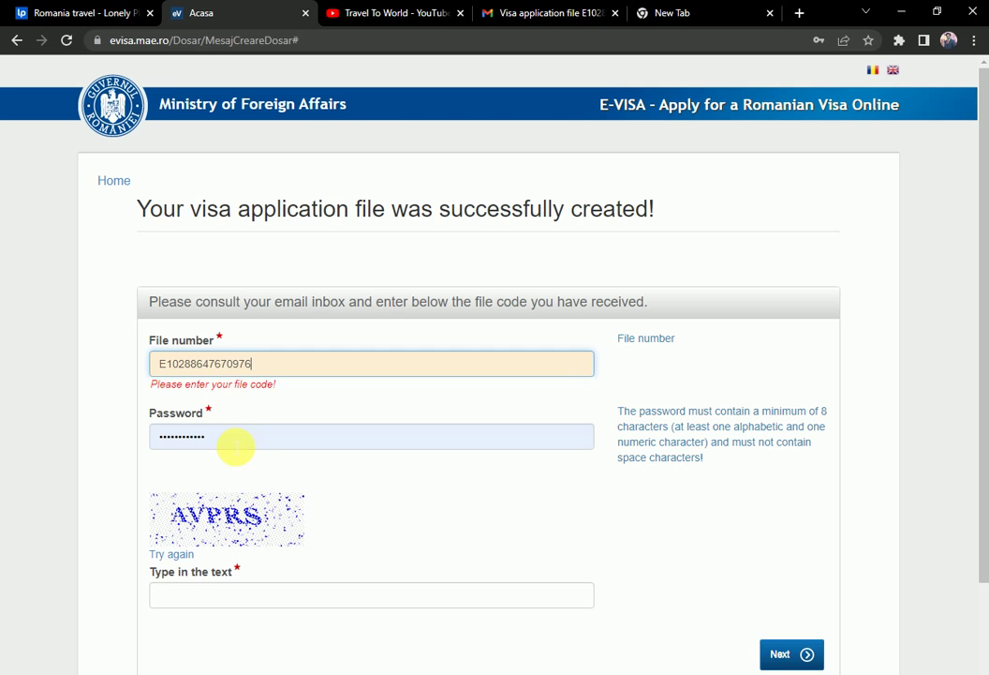
{"action": "left_click", "coordinate": [234, 443]}
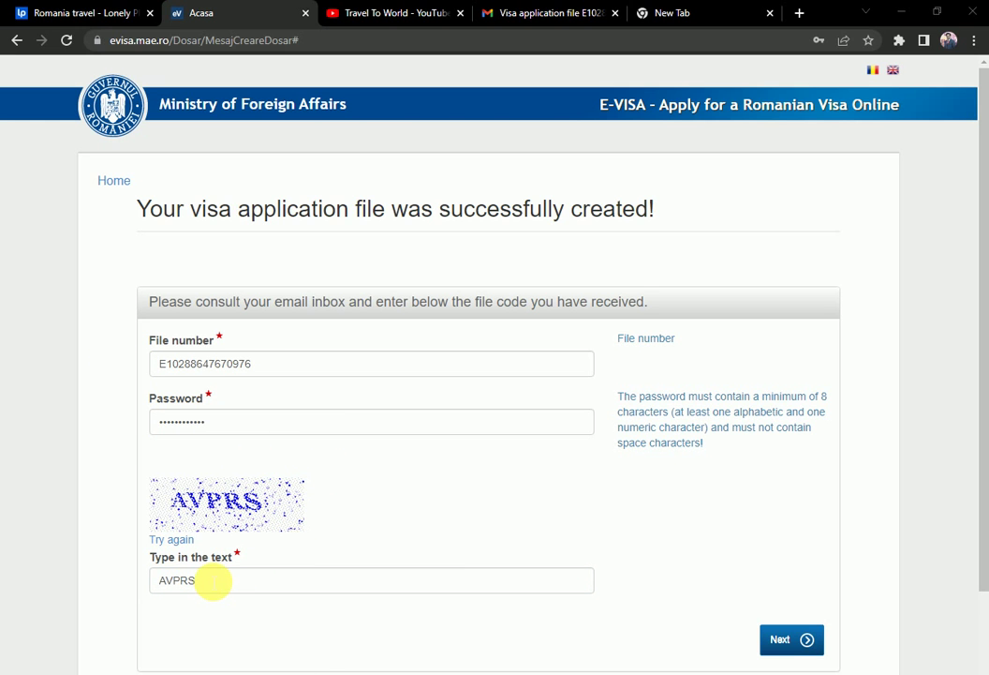
Return to the visa application email in Gmail and open its email confirmation link in a new browser tab
{"action": "left_click", "coordinate": [581, 13]}
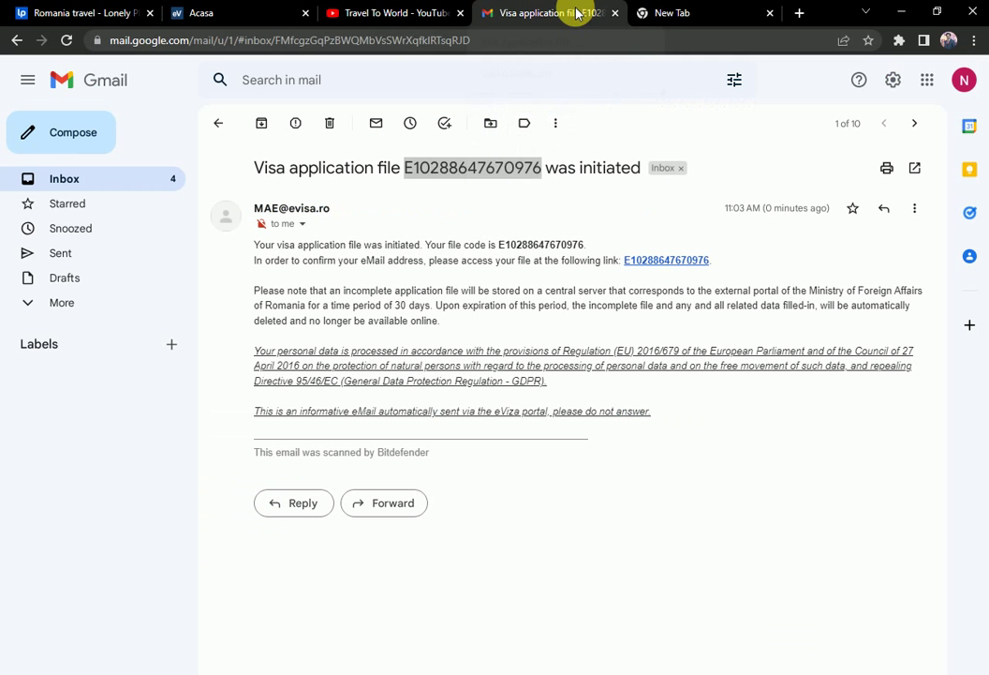
{"action": "left_click", "coordinate": [576, 277]}
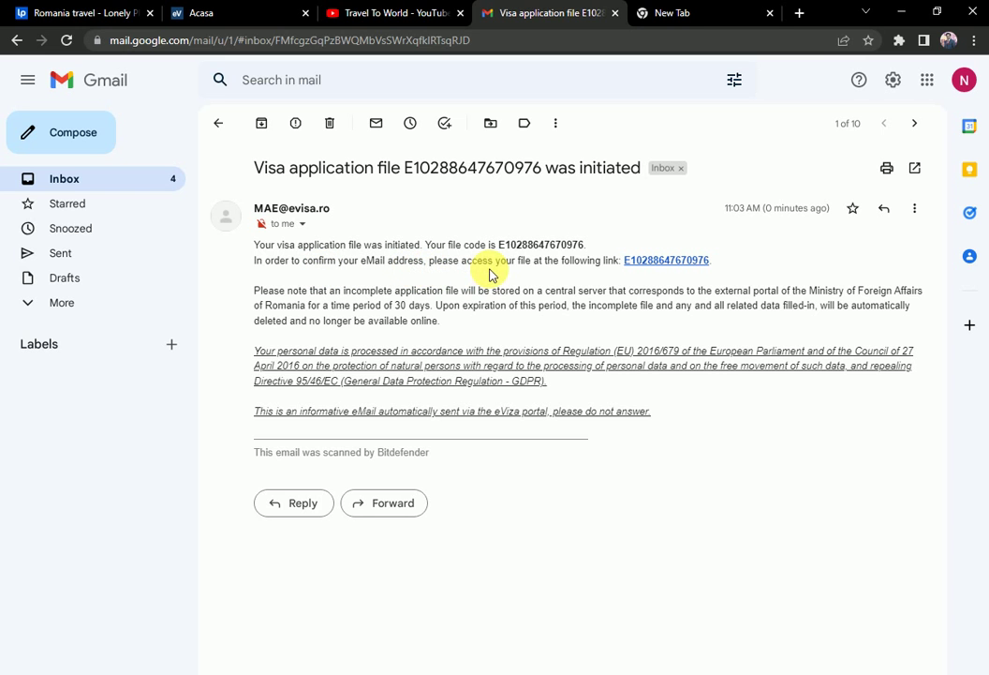
{"action": "right_click", "coordinate": [654, 269]}
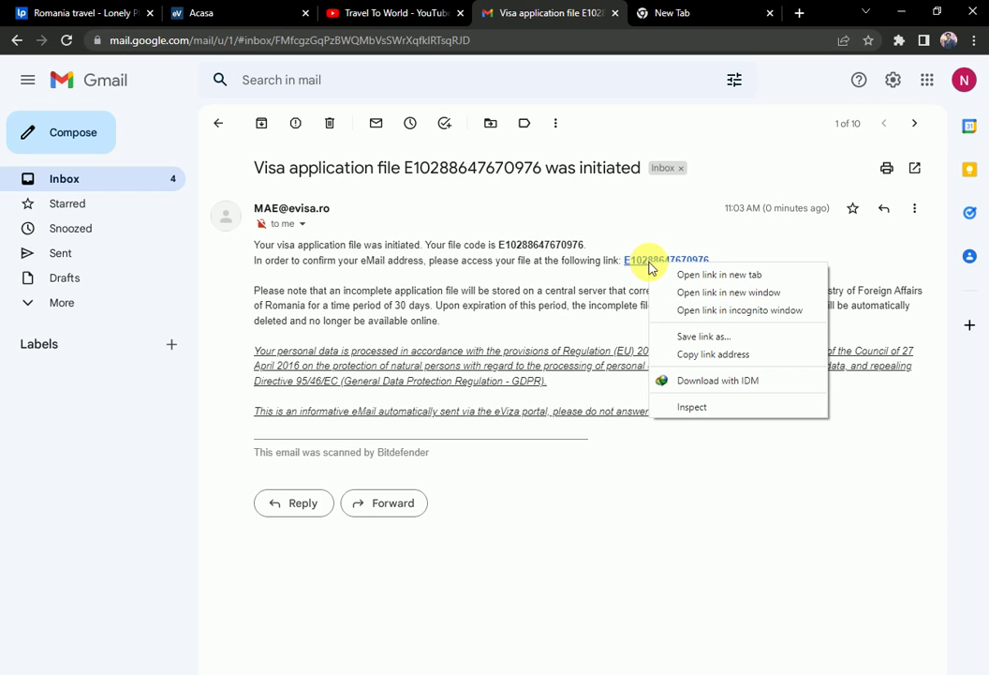
{"action": "left_click", "coordinate": [679, 274]}
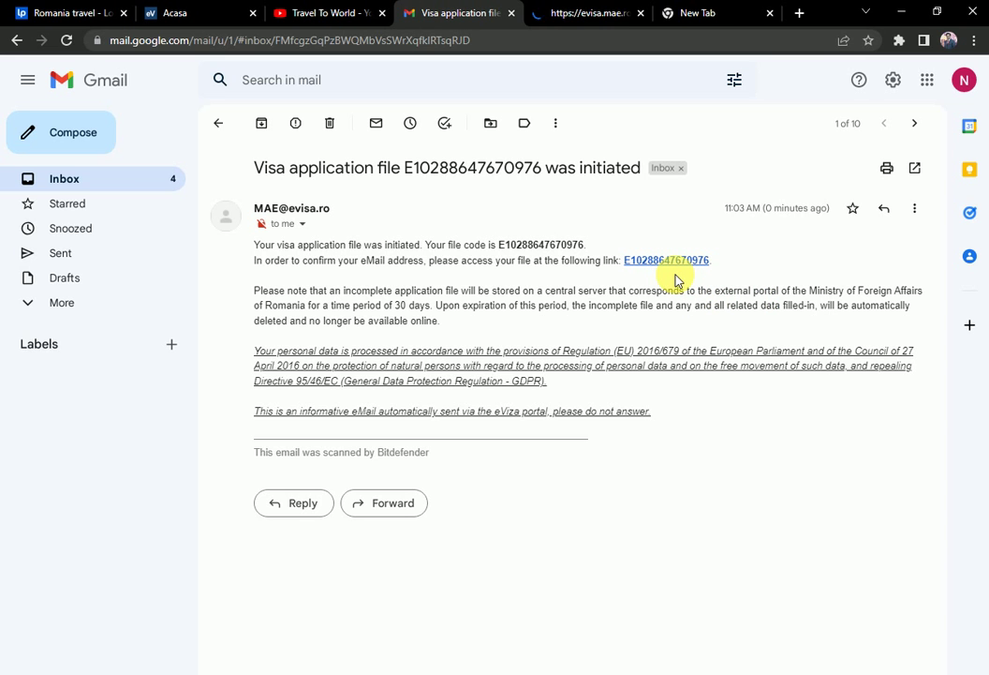
{"action": "left_click", "coordinate": [597, 12]}
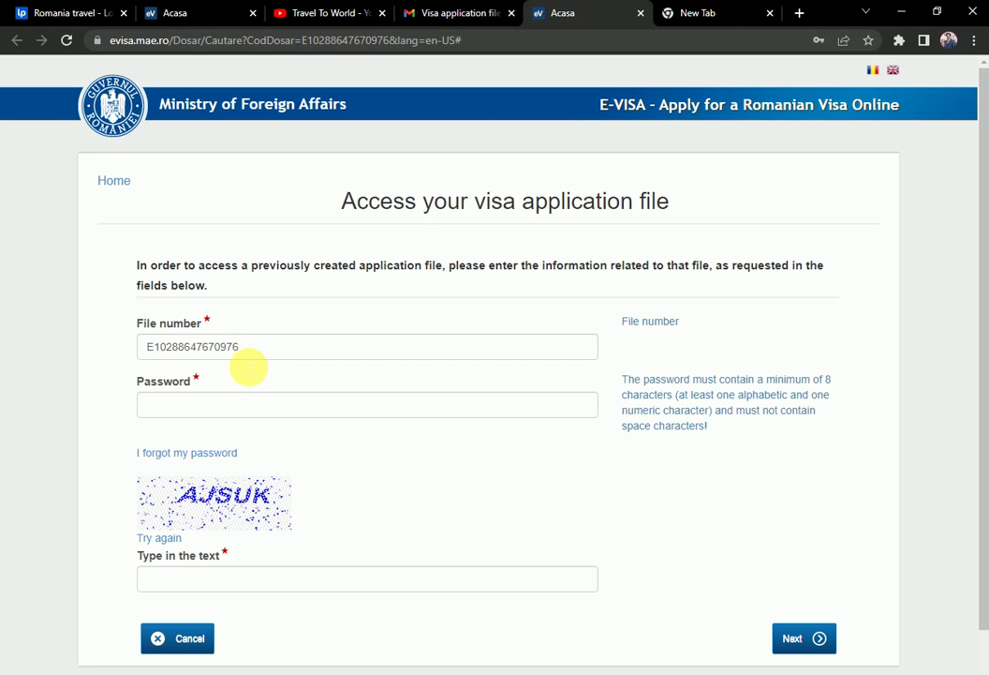
{"action": "left_click", "coordinate": [221, 401]}
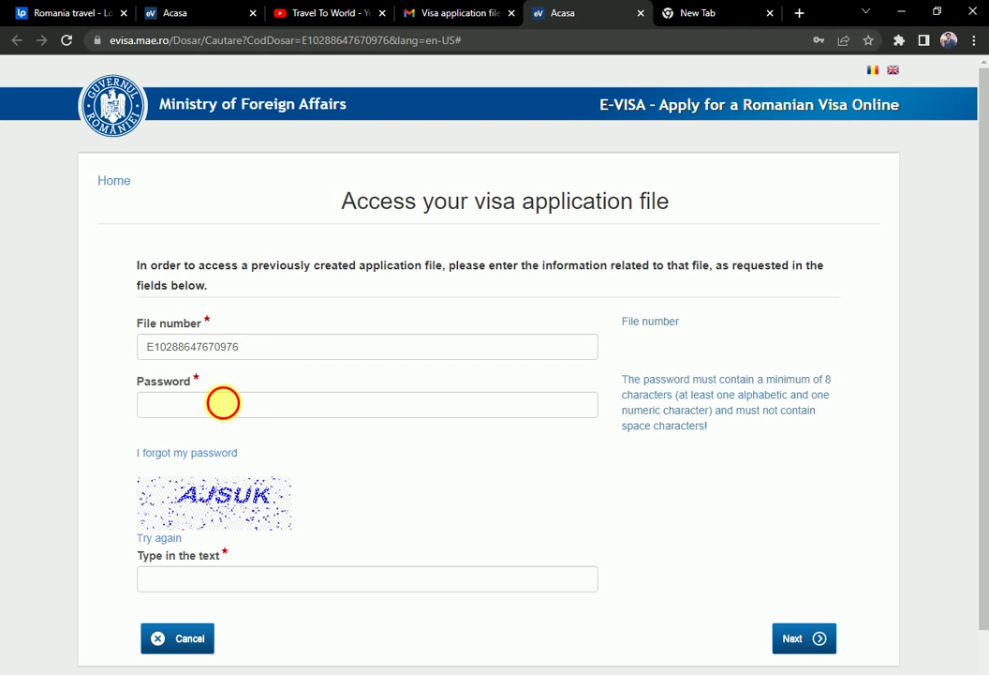
{"action": "left_click", "coordinate": [183, 579]}
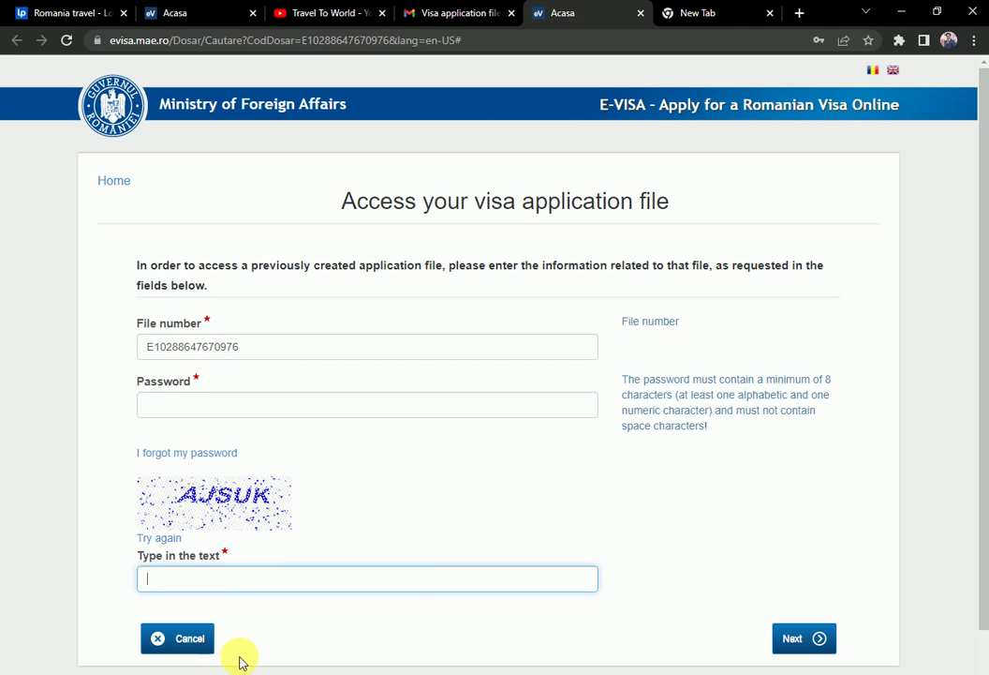
{"action": "left_click", "coordinate": [640, 13]}
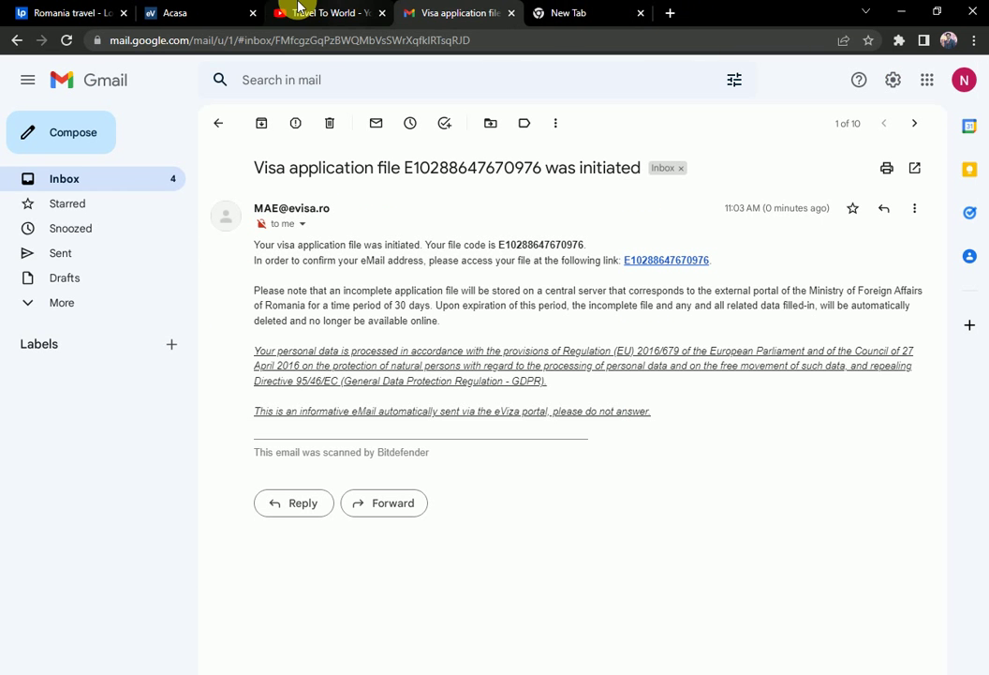
Return to the eVisa page for the newly created file and submit its completed access form
{"action": "left_click", "coordinate": [235, 11]}
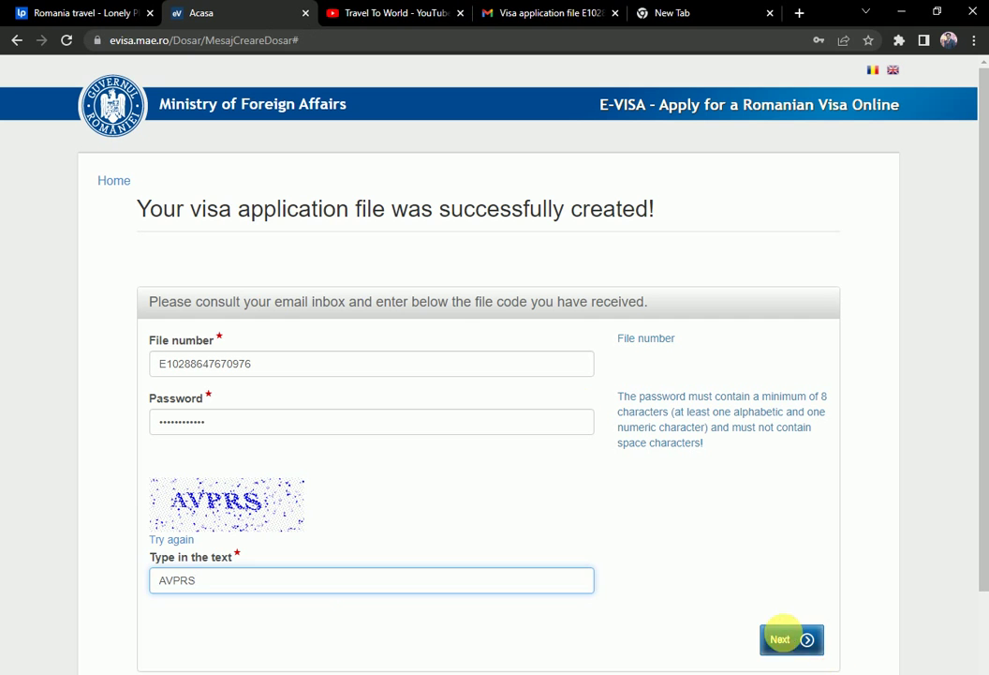
{"action": "left_click", "coordinate": [792, 640]}
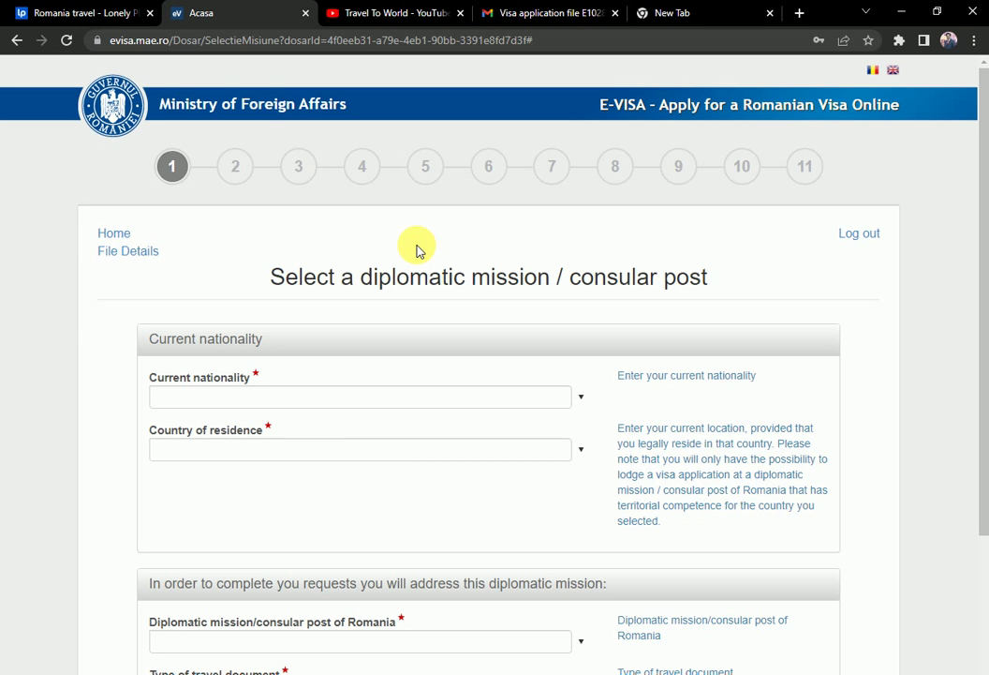
{"action": "scroll", "coordinate": [328, 309], "scroll_direction": "down", "scroll_amount": 2}
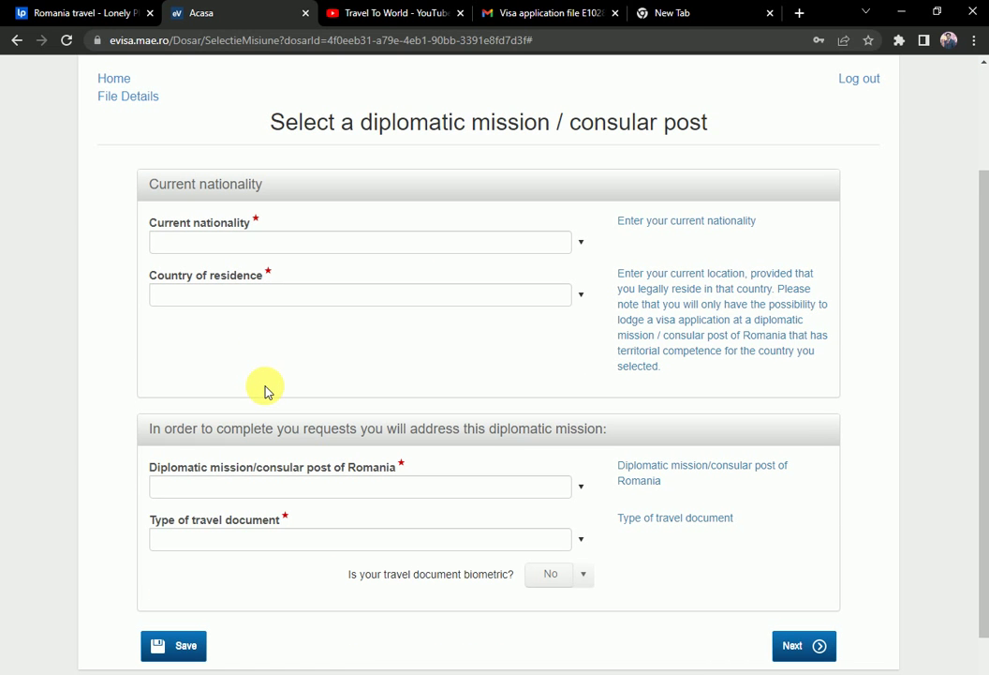
{"action": "scroll", "coordinate": [265, 389], "scroll_direction": "up", "scroll_amount": 2}
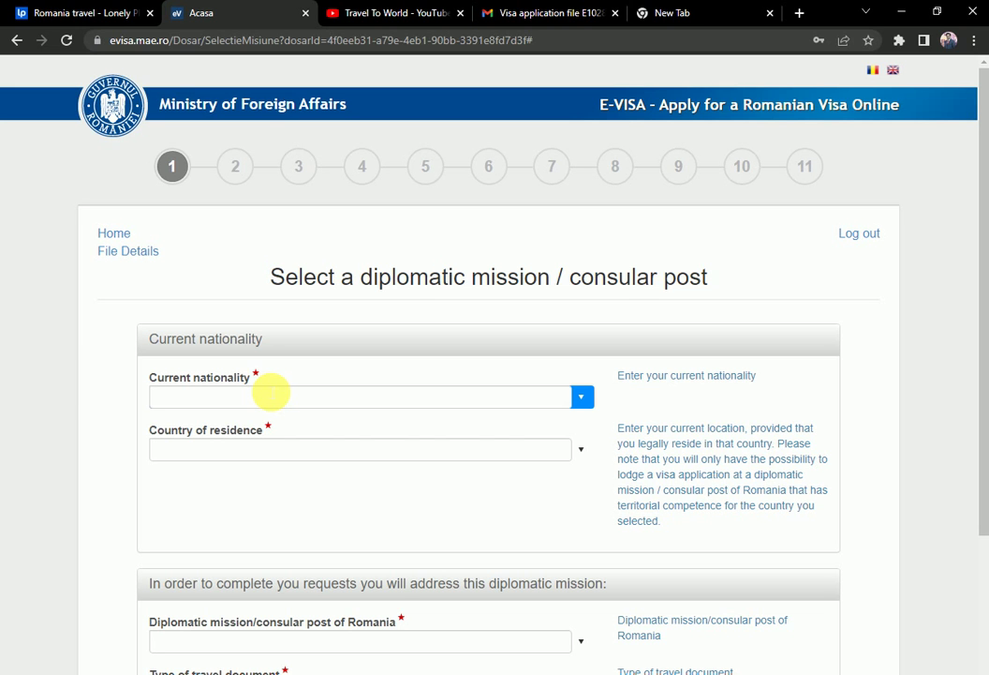
Set both the current nationality and the country of residence to Pakistan
{"action": "left_click", "coordinate": [584, 396]}
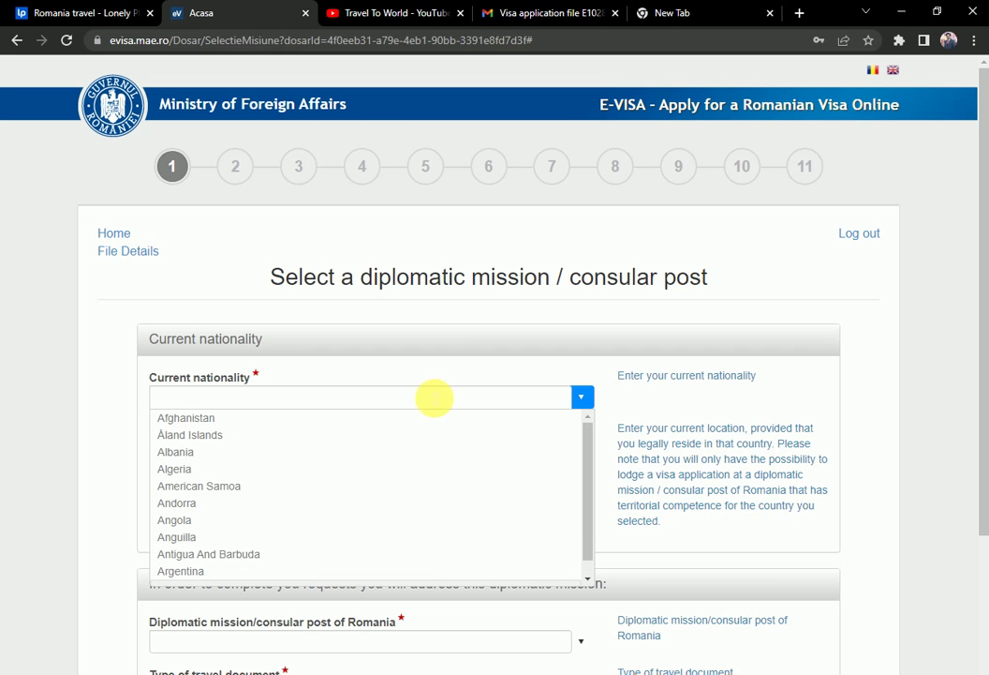
{"action": "type", "text": "PA"}
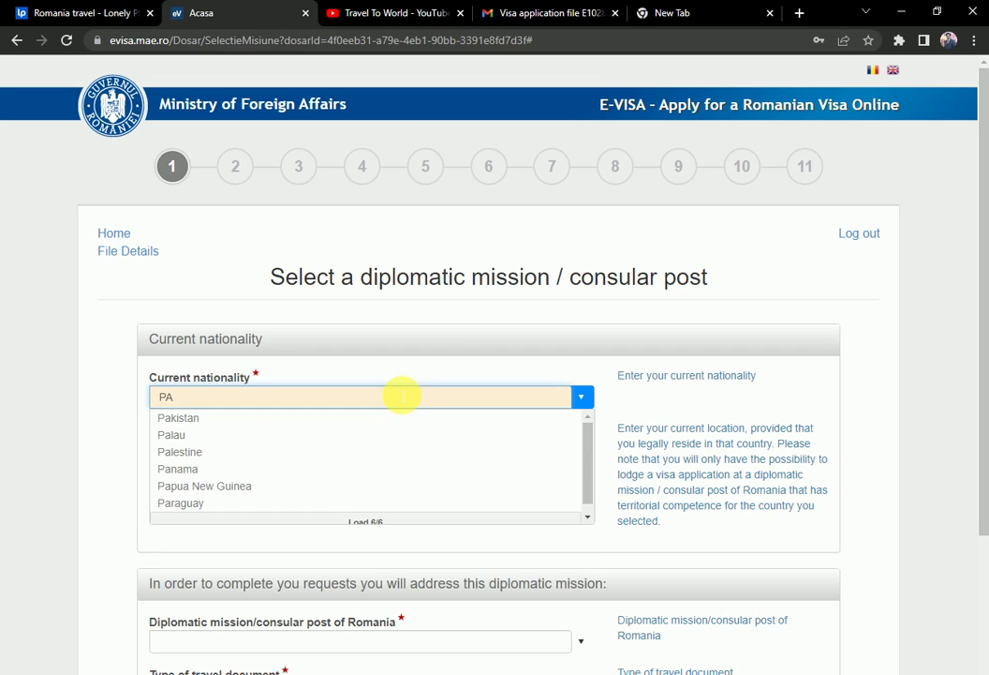
{"action": "left_click", "coordinate": [229, 415]}
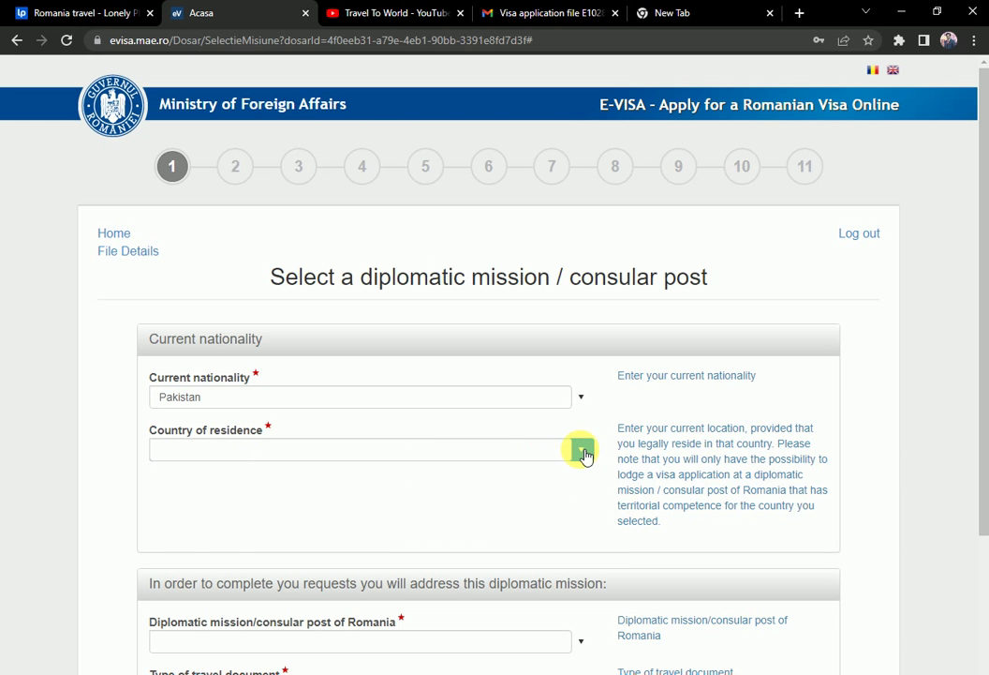
{"action": "left_click", "coordinate": [582, 452]}
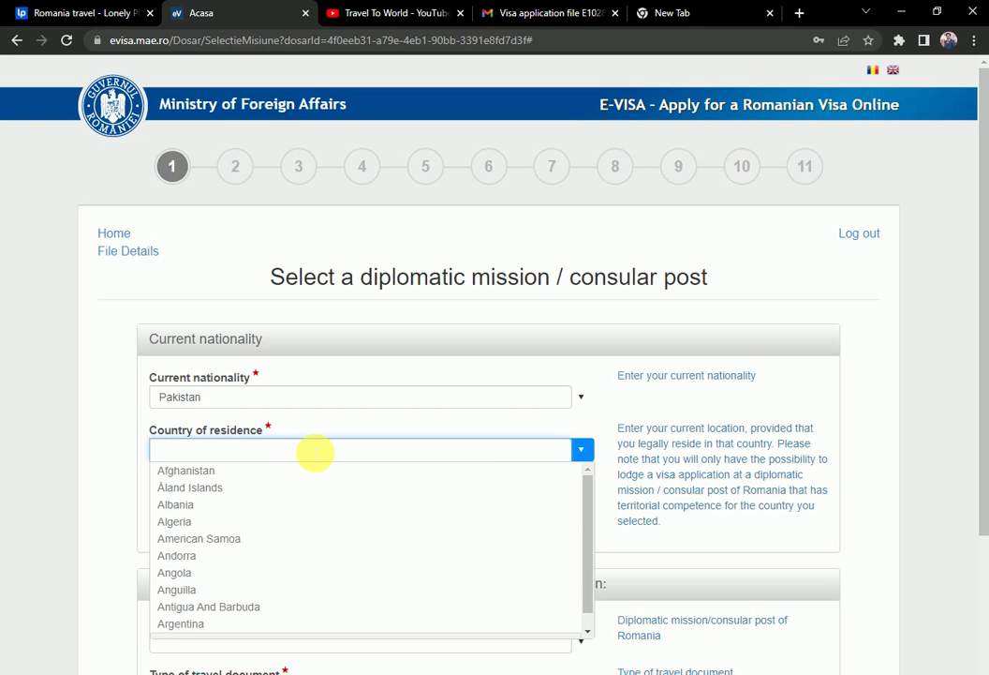
{"action": "type", "text": "PA"}
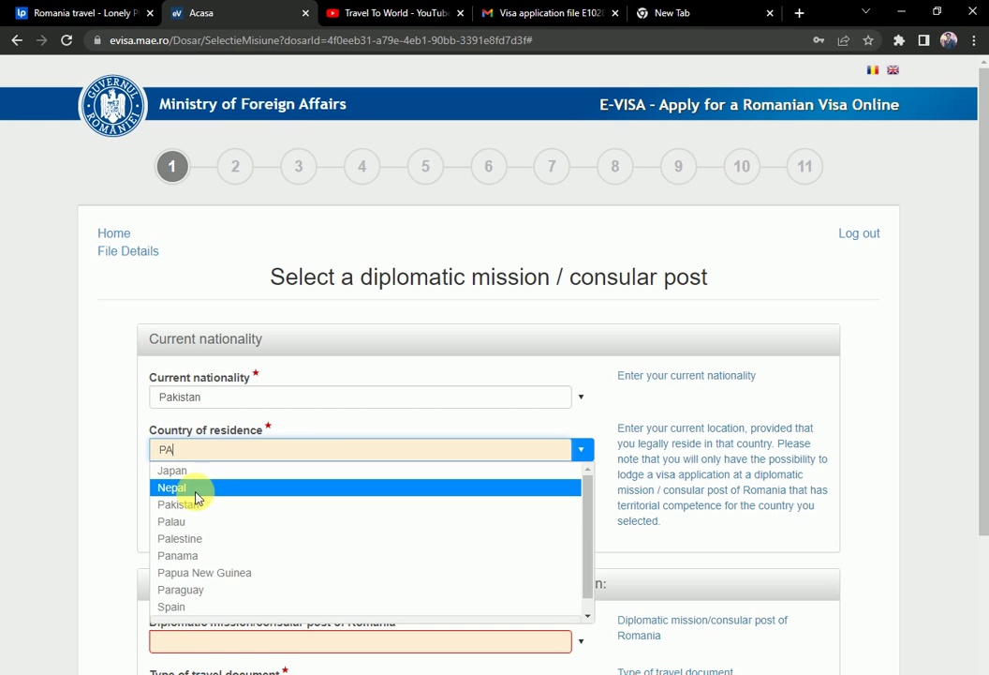
{"action": "left_click", "coordinate": [185, 505]}
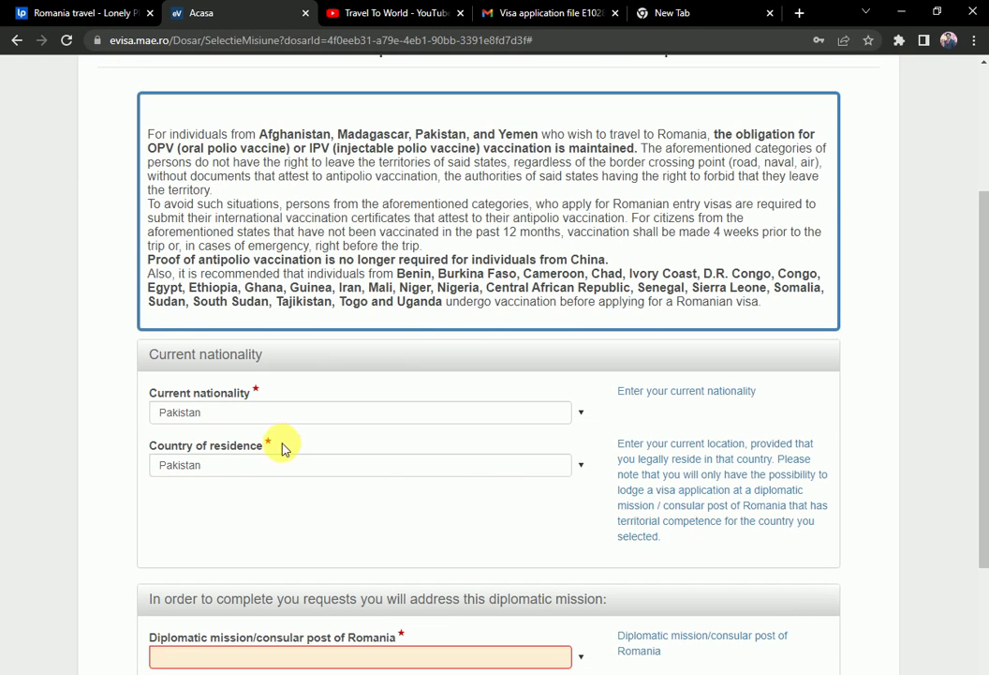
Choose Islamabad as the diplomatic mission/consular post and Ordinary/National passport as the type of travel document
{"action": "scroll", "coordinate": [282, 448], "scroll_direction": "up", "scroll_amount": 3}
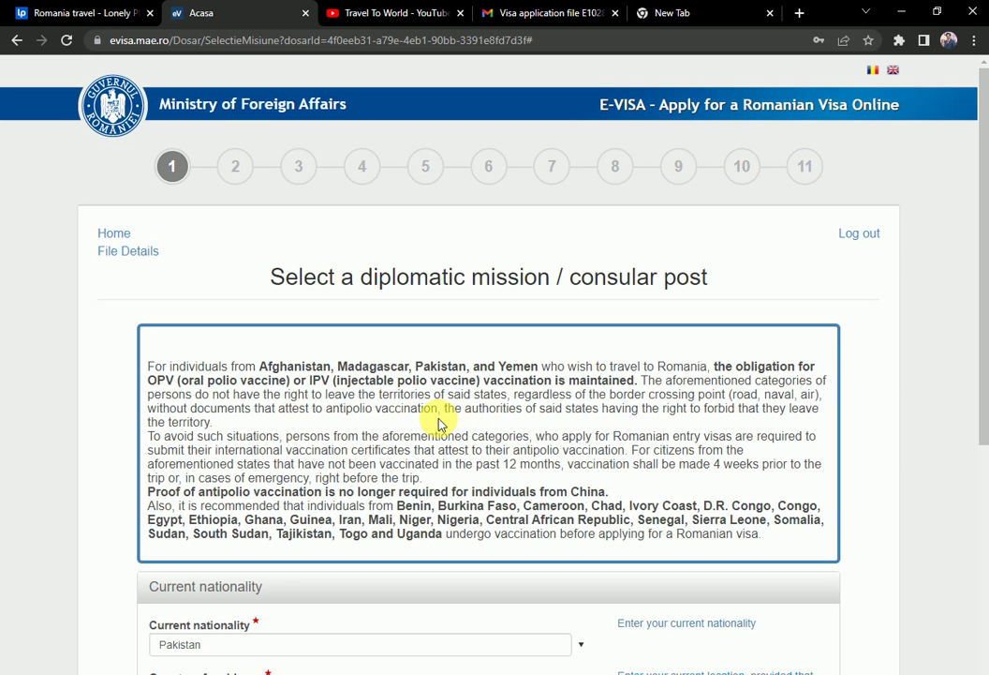
{"action": "scroll", "coordinate": [438, 424], "scroll_direction": "down", "scroll_amount": 4}
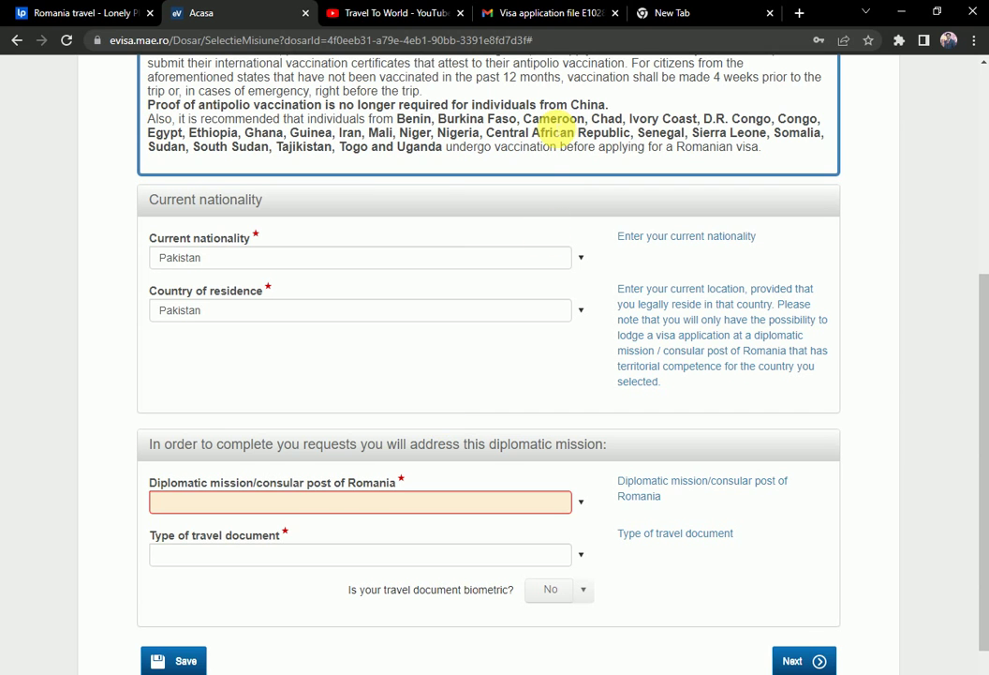
{"action": "scroll", "coordinate": [413, 346], "scroll_direction": "down", "scroll_amount": 1}
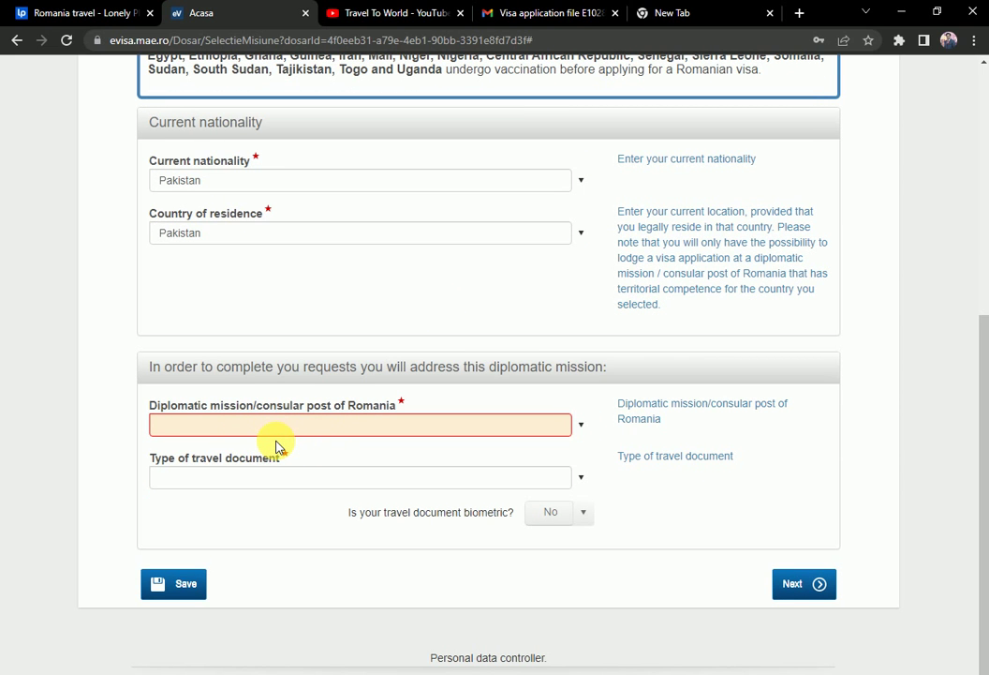
{"action": "left_click", "coordinate": [585, 426]}
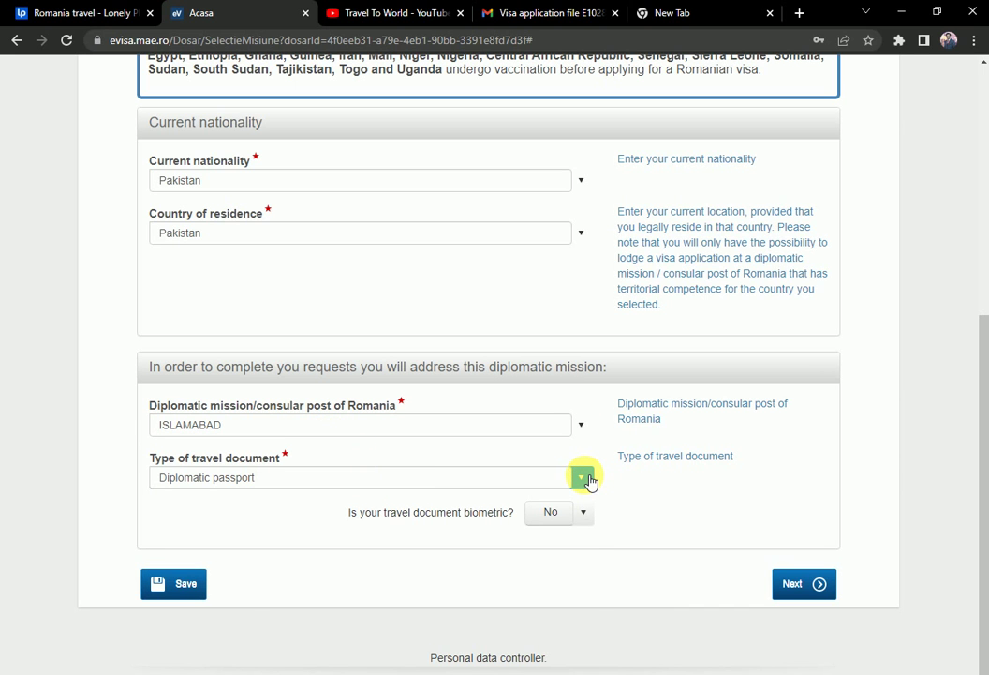
{"action": "left_click", "coordinate": [585, 480]}
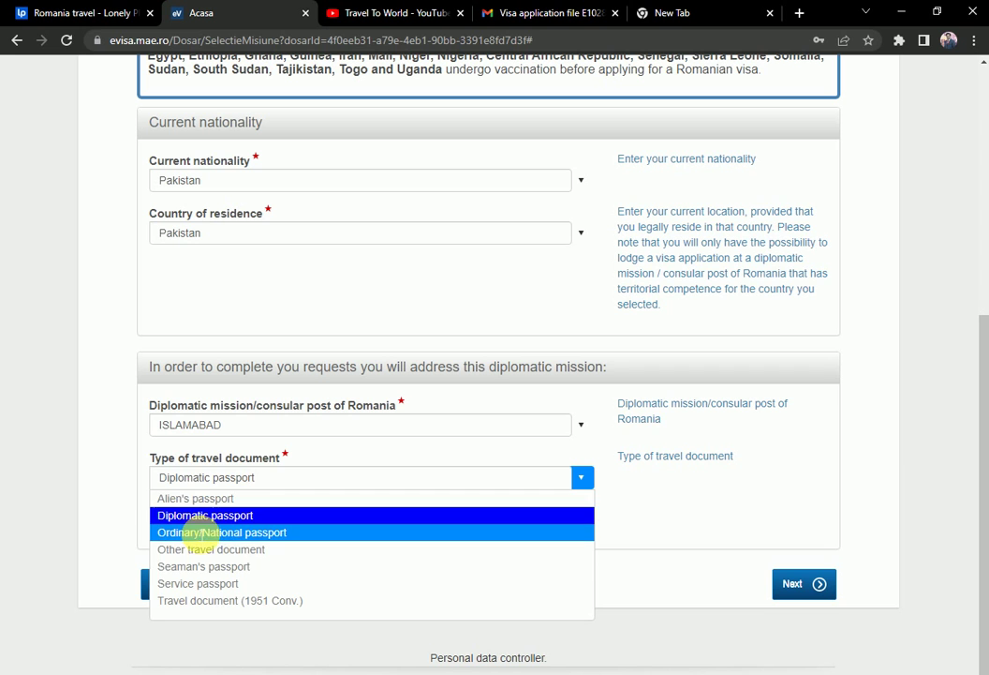
{"action": "left_click", "coordinate": [184, 532]}
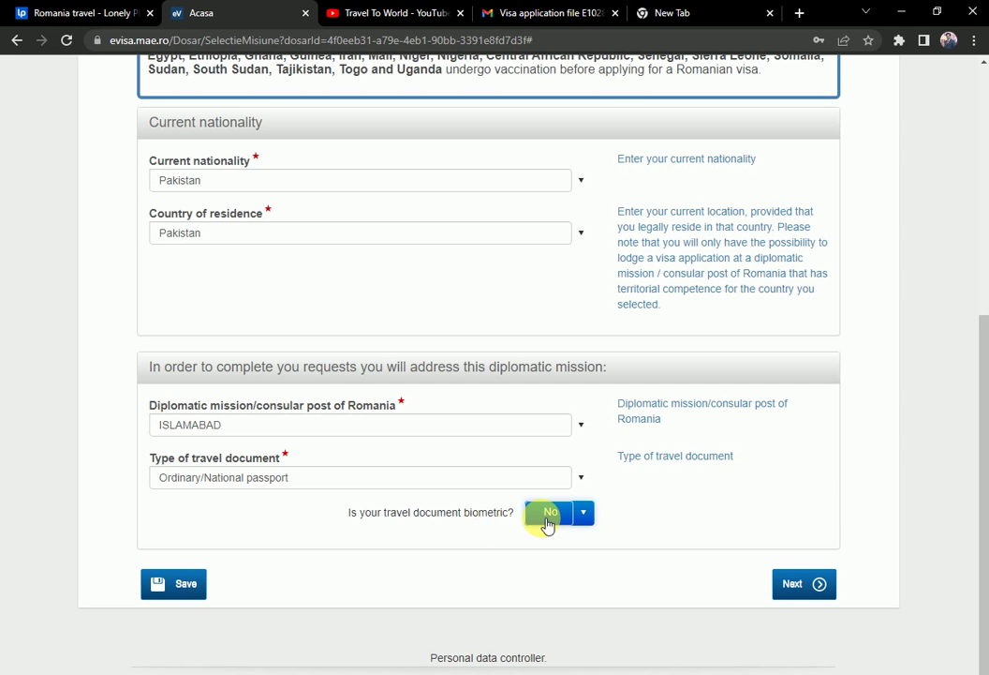
Mark the travel document as biometric and try to continue to the next stage
{"action": "left_click", "coordinate": [588, 515]}
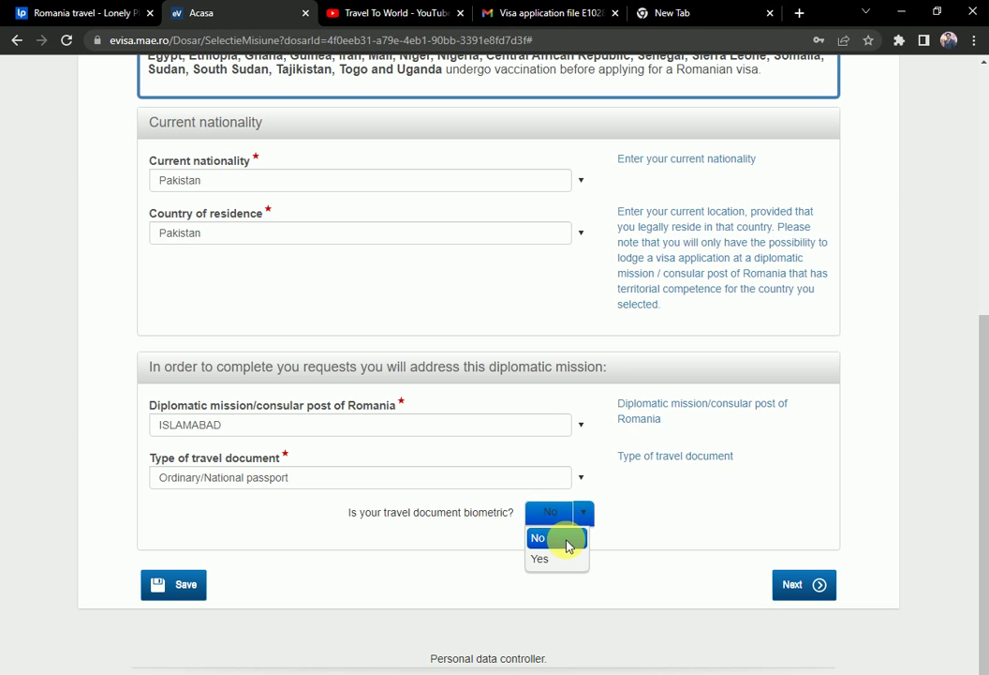
{"action": "left_click", "coordinate": [548, 554]}
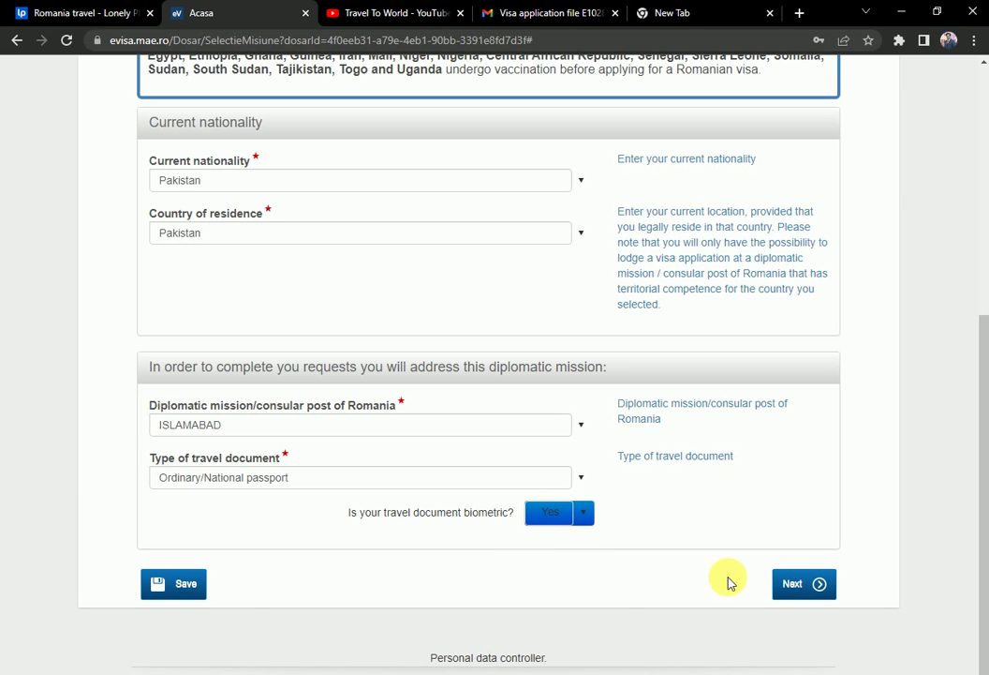
{"action": "left_click", "coordinate": [810, 592]}
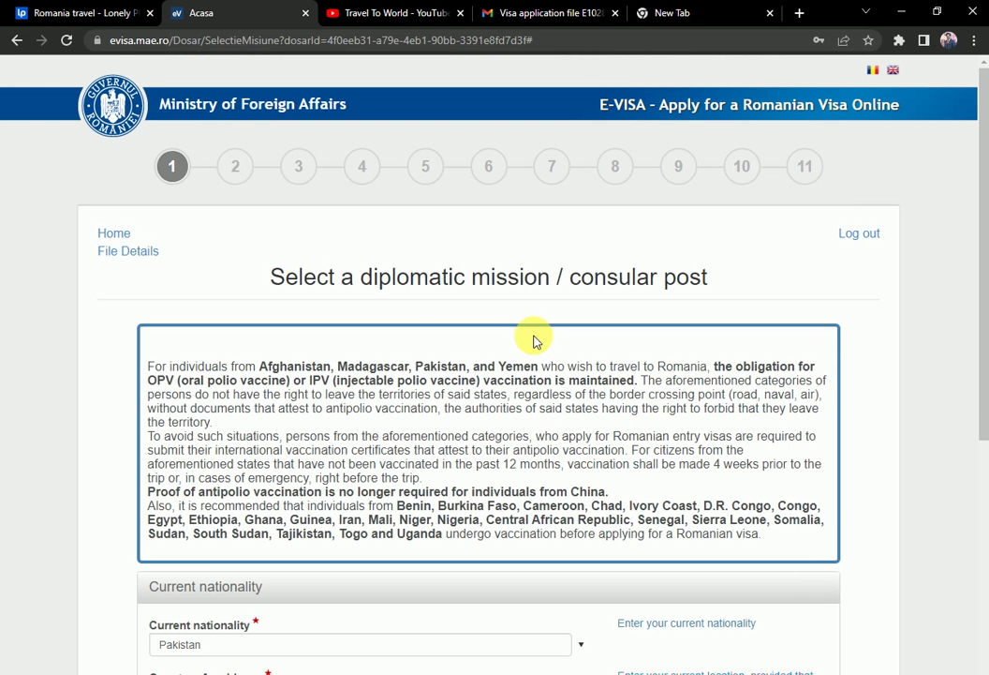
Select Islamabad again as the diplomatic mission, with the ordinary/national passport marked as non-biometric, and continue to the visa types
{"action": "scroll", "coordinate": [394, 433], "scroll_direction": "down", "scroll_amount": 4}
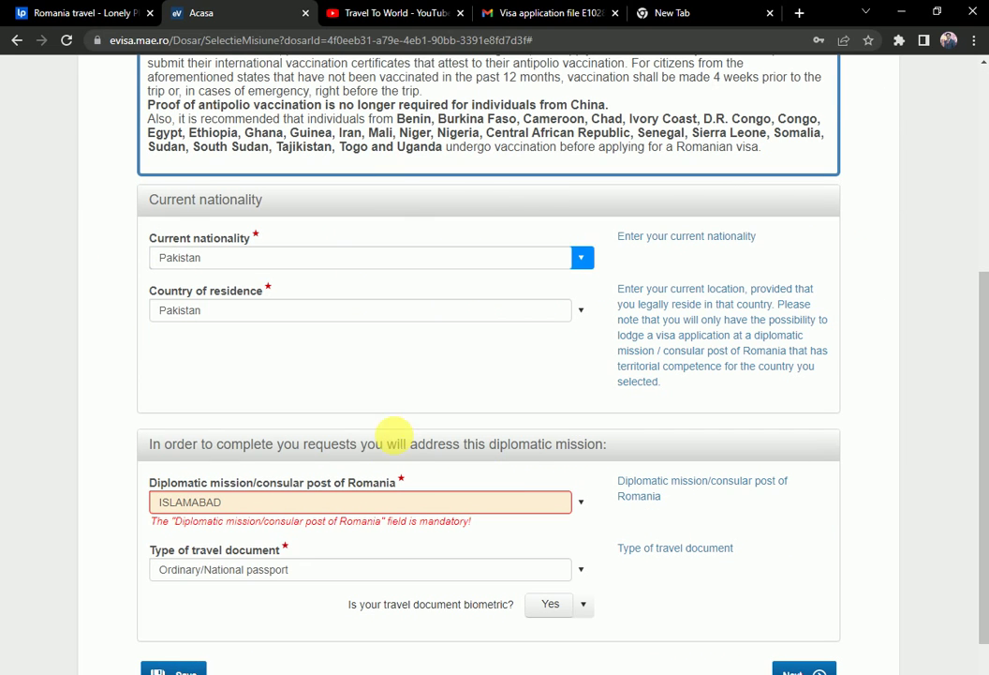
{"action": "left_click", "coordinate": [582, 503]}
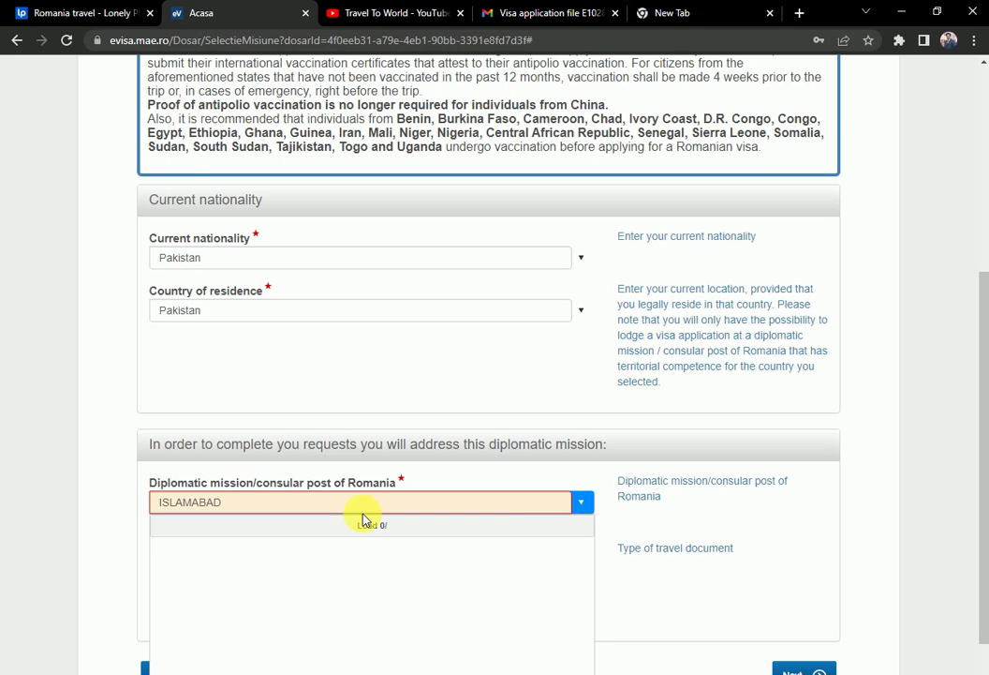
{"action": "scroll", "coordinate": [494, 375], "scroll_direction": "down", "scroll_amount": 3}
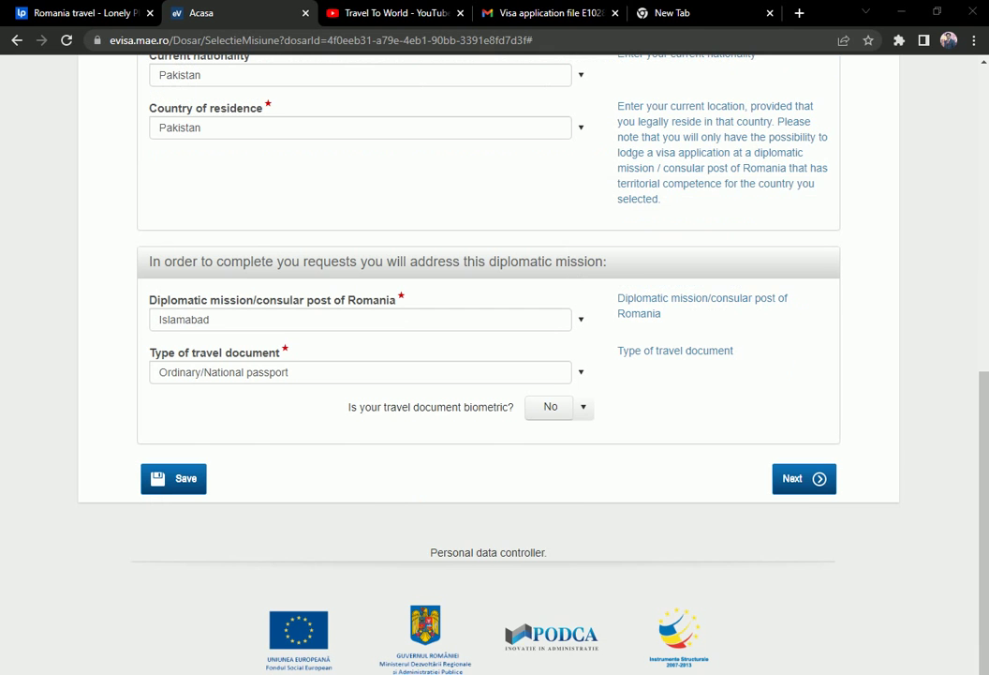
{"action": "left_click", "coordinate": [801, 488]}
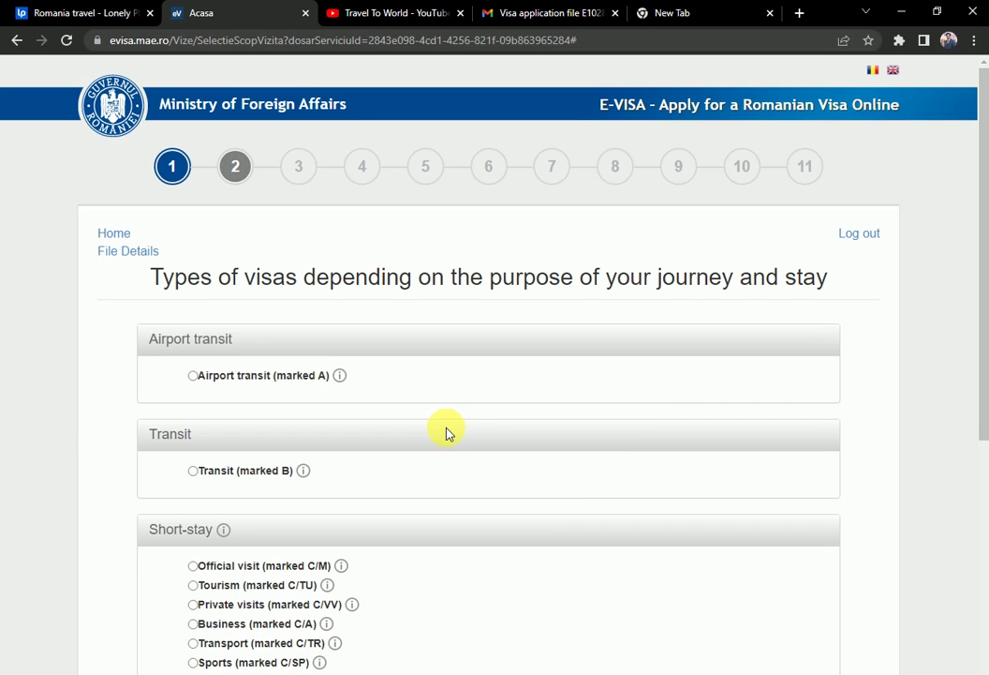
Review the visa types, choose the long-stay Employment (marked D/AM) visa and continue
{"action": "scroll", "coordinate": [440, 419], "scroll_direction": "down", "scroll_amount": 3}
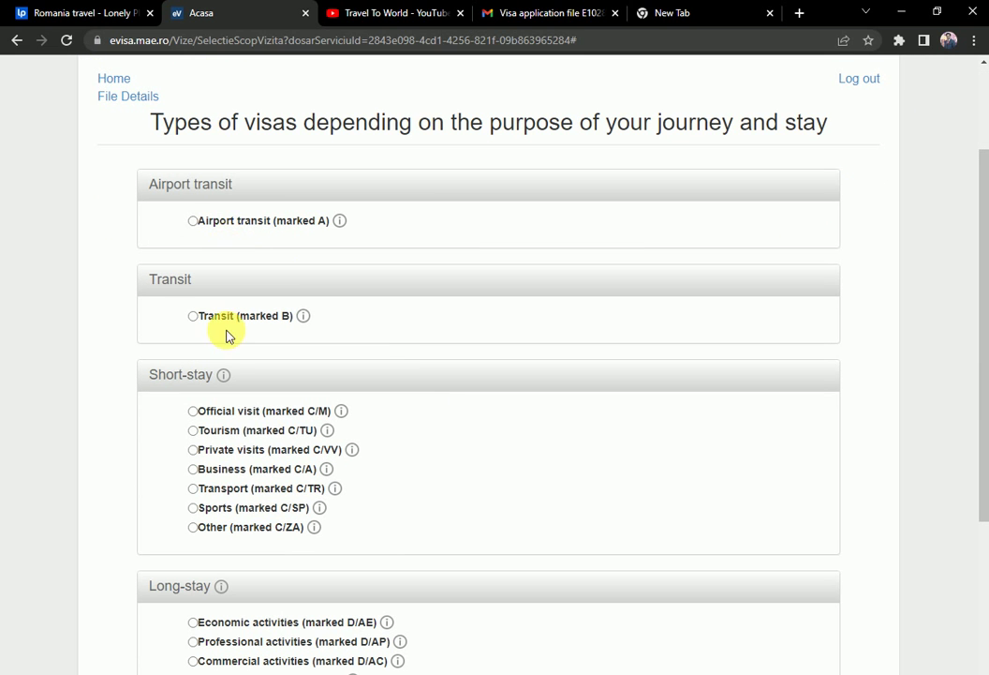
{"action": "scroll", "coordinate": [228, 334], "scroll_direction": "down", "scroll_amount": 1}
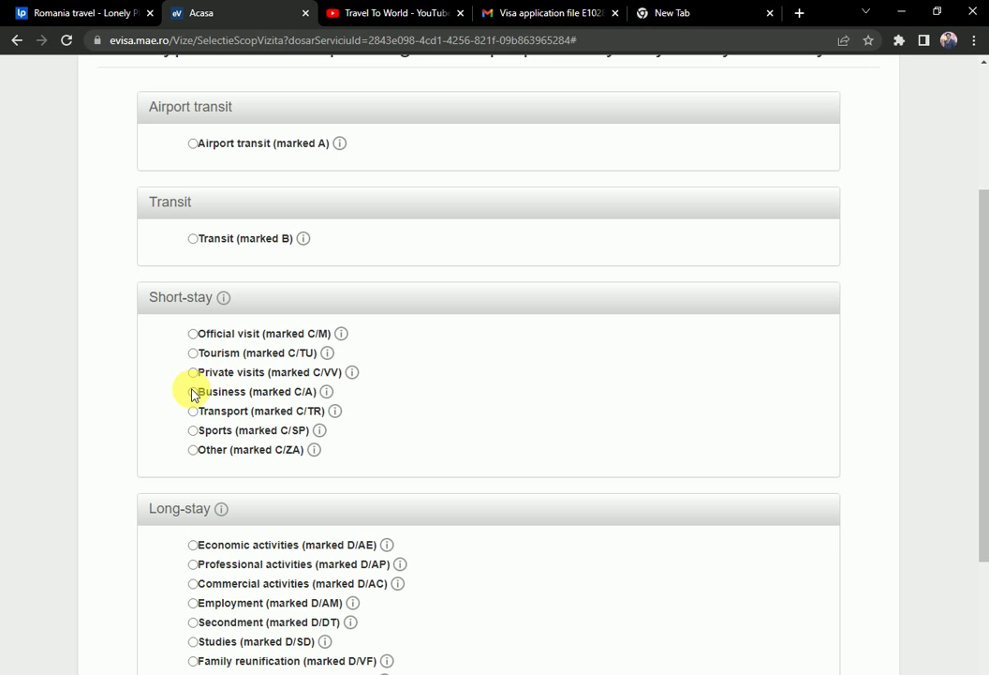
{"action": "scroll", "coordinate": [194, 394], "scroll_direction": "down", "scroll_amount": 4}
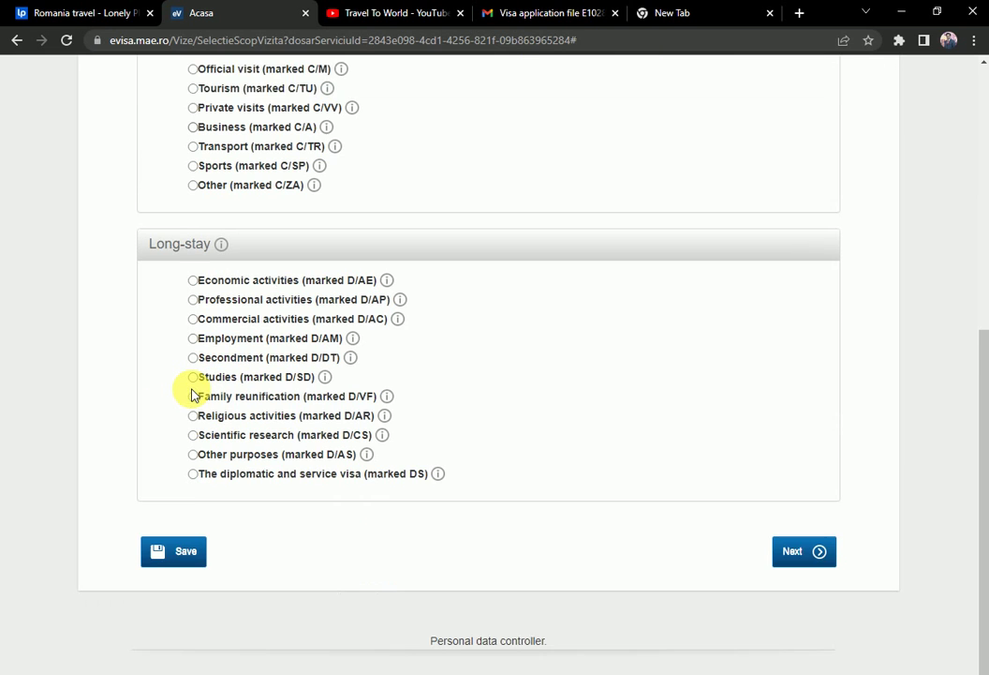
{"action": "scroll", "coordinate": [221, 413], "scroll_direction": "up", "scroll_amount": 1}
{"action": "scroll", "coordinate": [284, 479], "scroll_direction": "up", "scroll_amount": 5}
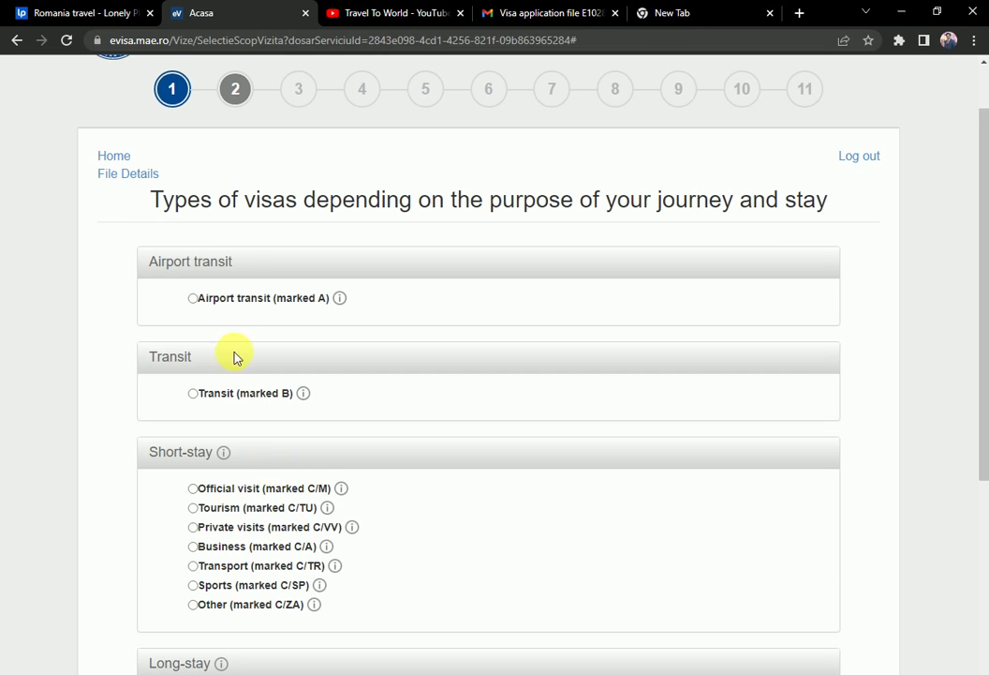
{"action": "scroll", "coordinate": [229, 338], "scroll_direction": "down", "scroll_amount": 3}
{"action": "scroll", "coordinate": [229, 344], "scroll_direction": "down", "scroll_amount": 2}
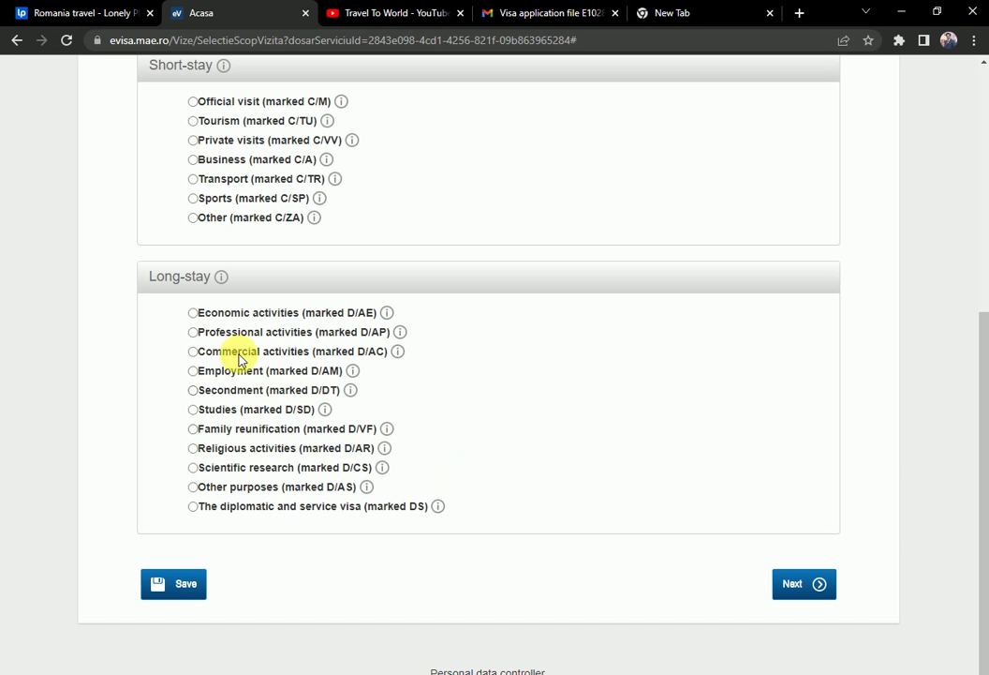
{"action": "left_click", "coordinate": [194, 375]}
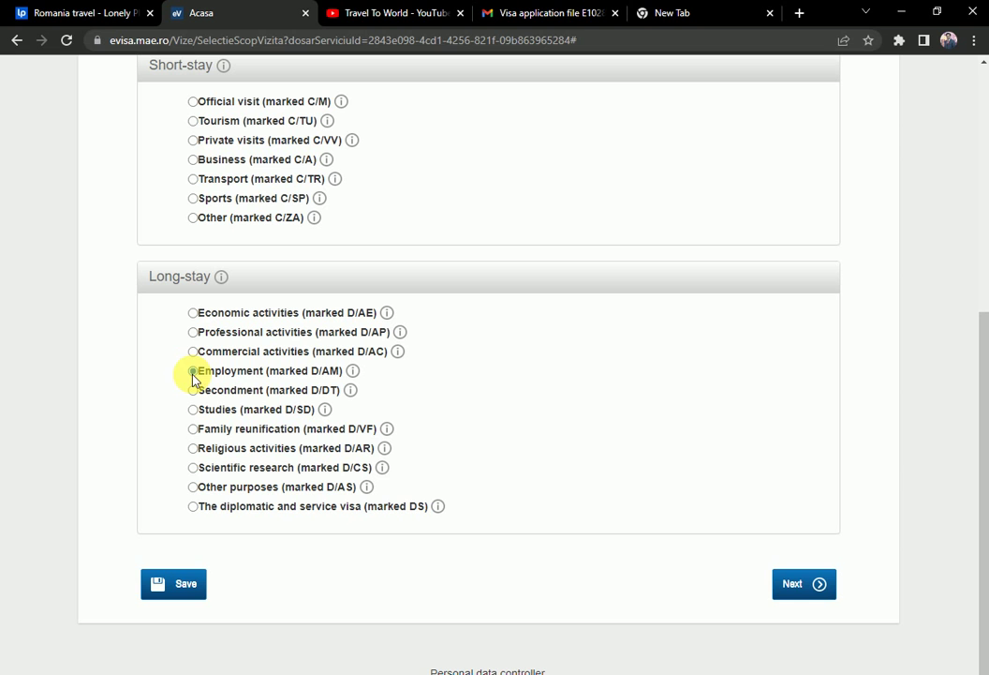
{"action": "left_click", "coordinate": [796, 590]}
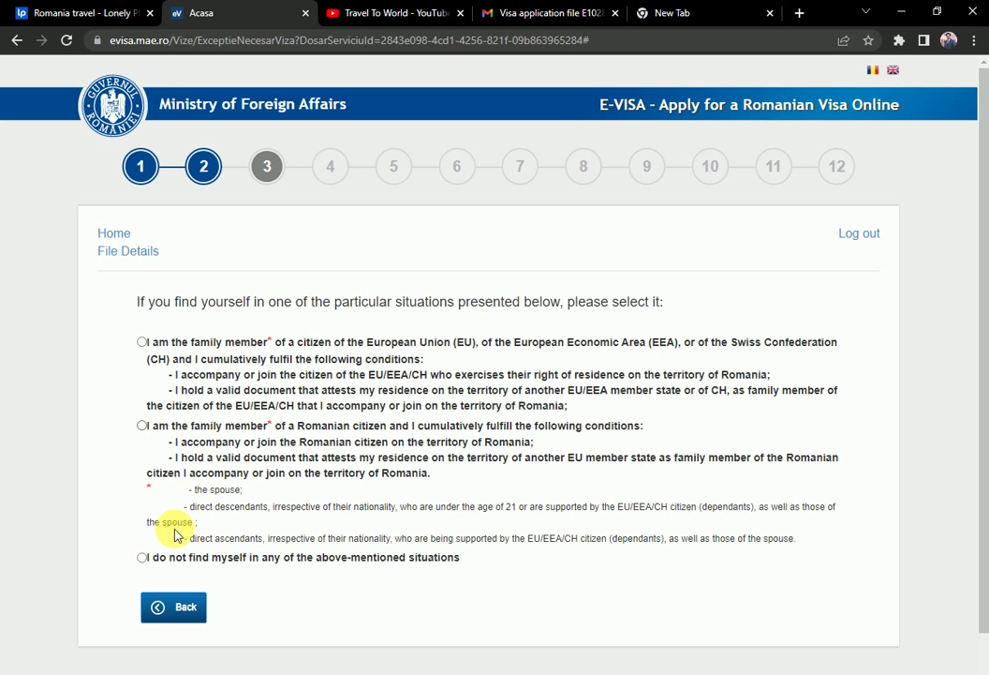
Declare that none of the listed family-member situations applies and continue to the next stage
{"action": "scroll", "coordinate": [272, 472], "scroll_direction": "down", "scroll_amount": 3}
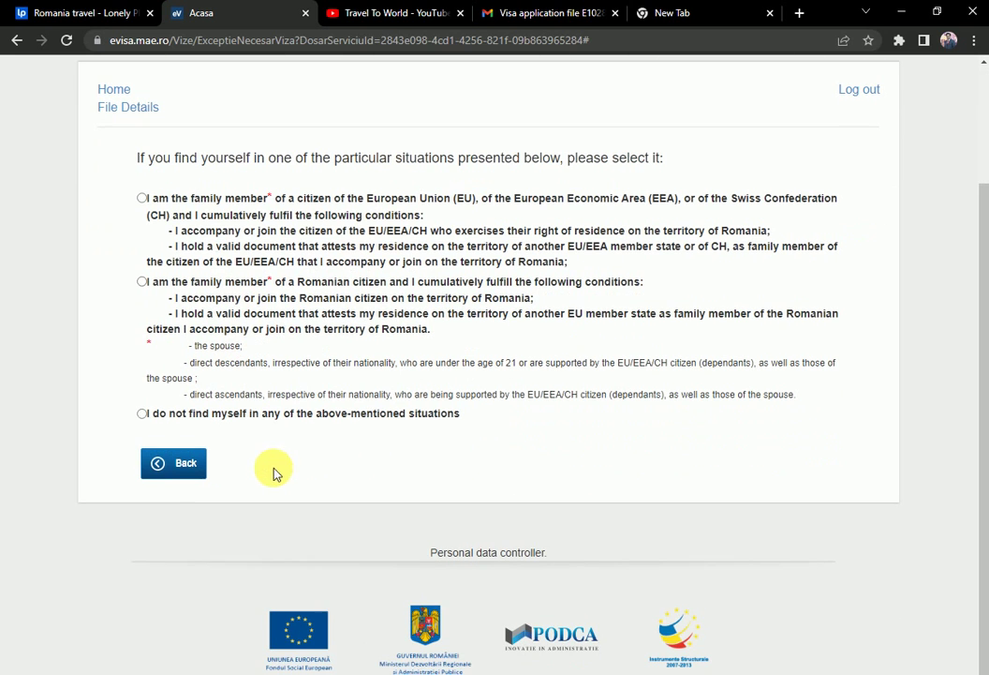
{"action": "left_click", "coordinate": [143, 416]}
{"action": "left_click", "coordinate": [803, 464]}
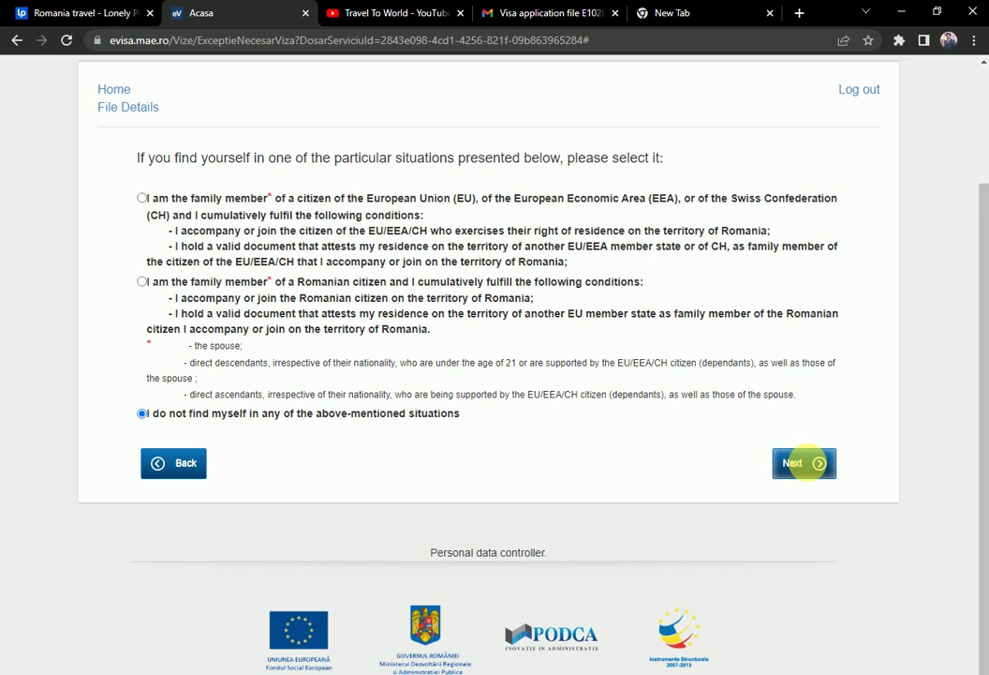